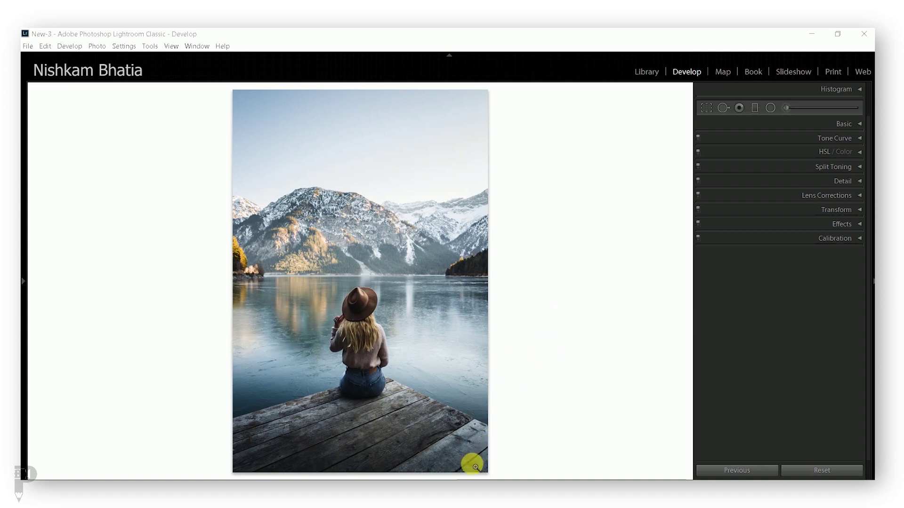
Expand the Tone Curve panel to show a straight curve over the histogram.
click(445, 480)
click(445, 479)
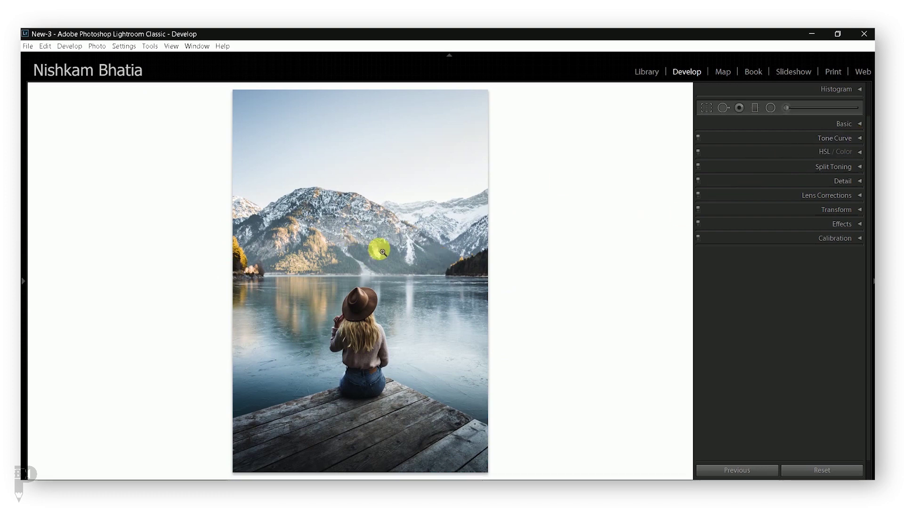
click(796, 139)
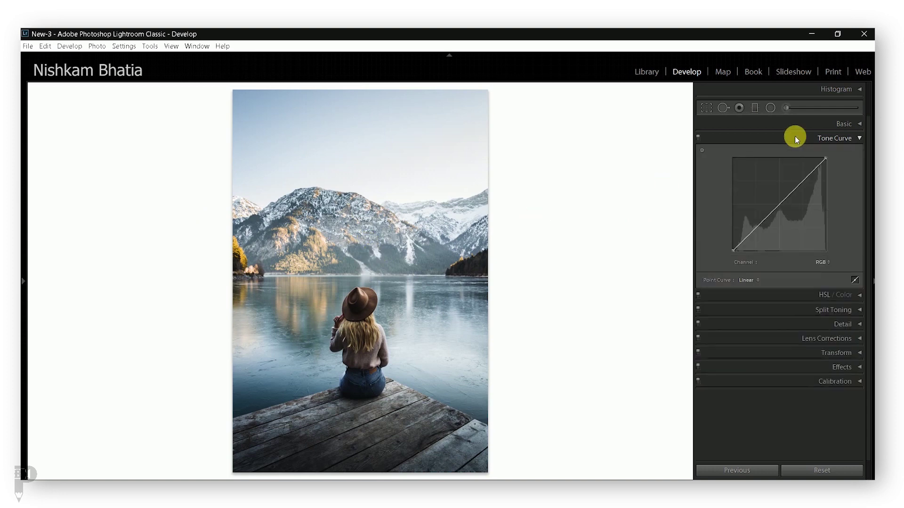
click(795, 140)
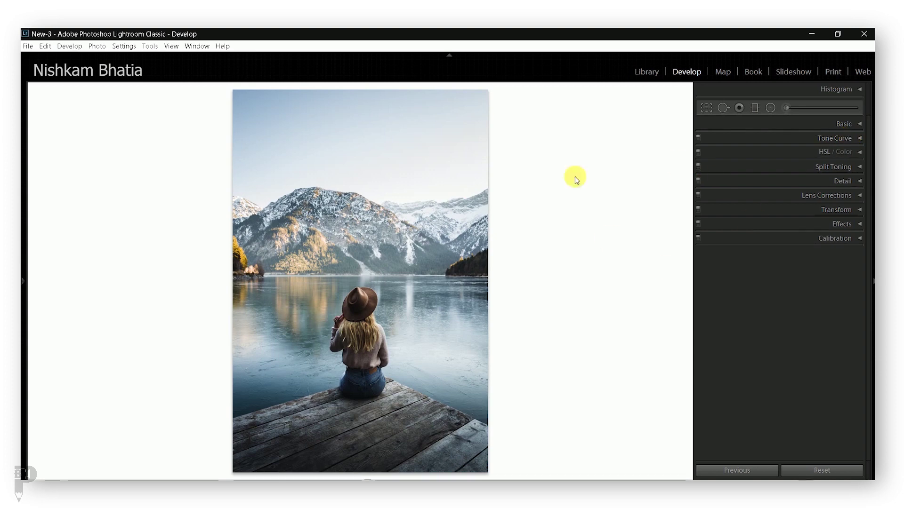
click(835, 138)
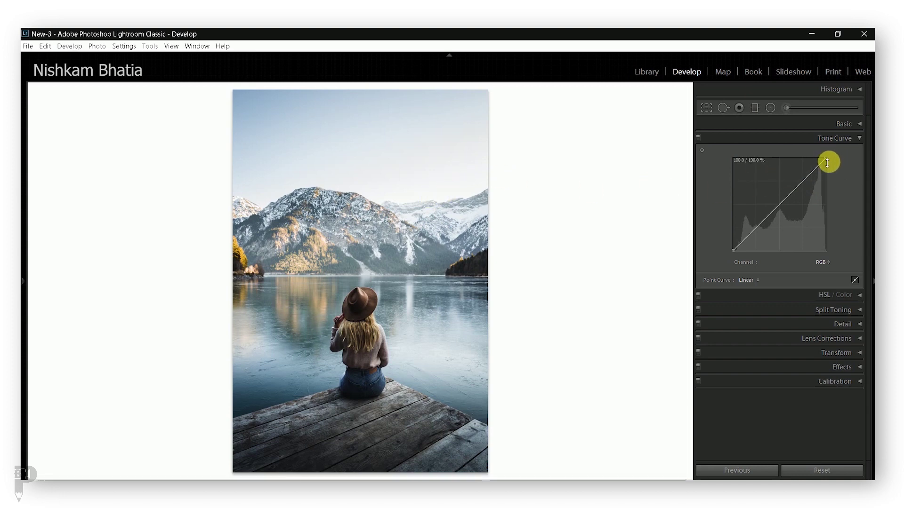
Add RGB curve control points in the highlights, midtones and shadows.
click(802, 182)
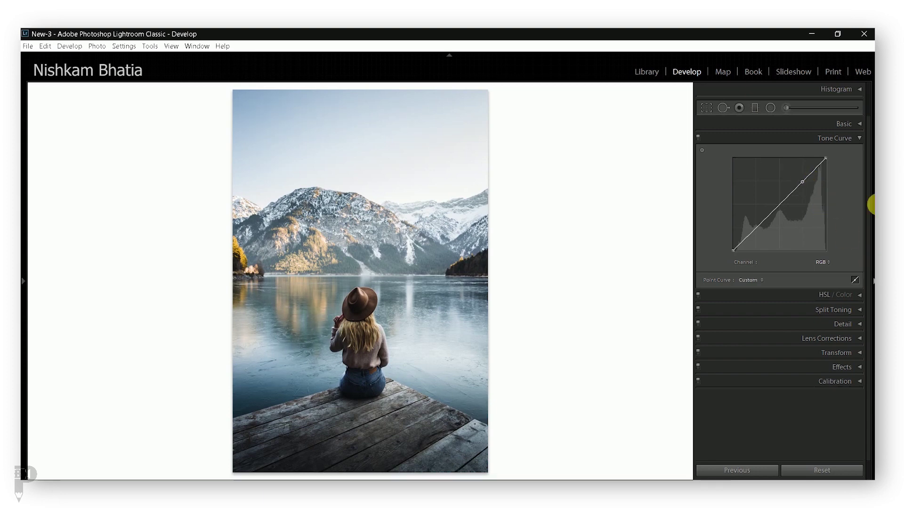
click(780, 205)
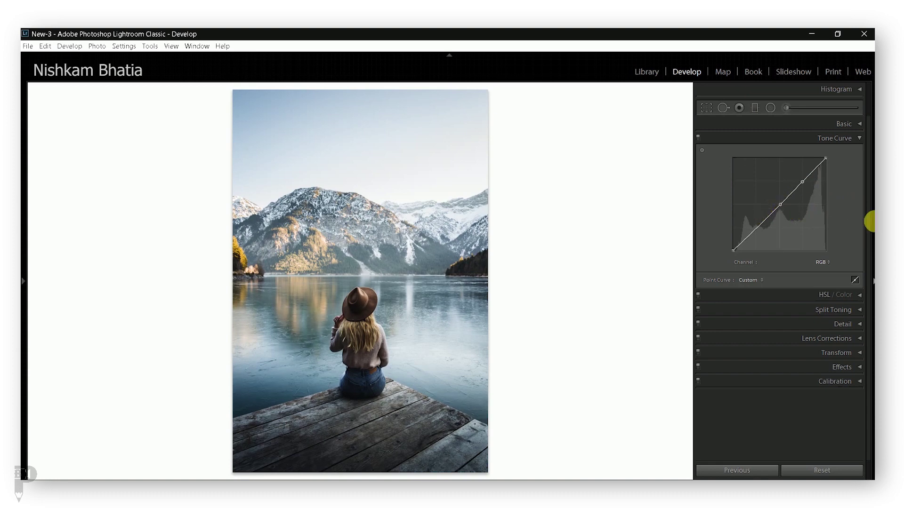
click(757, 230)
Drag the curve points to shape highlights and midtones and pull the black point down.
mouse_move(827, 158)
mouse_down()
mouse_move(804, 157)
mouse_move(836, 160)
mouse_up()
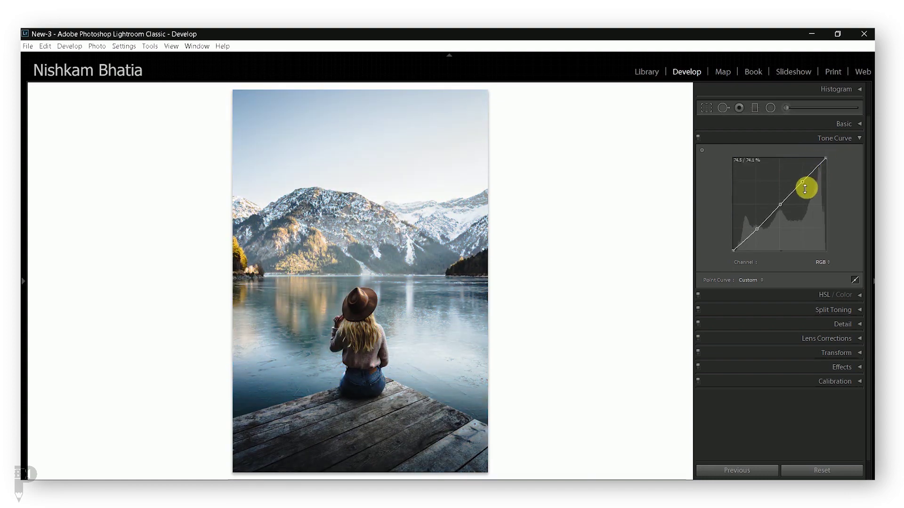
drag(801, 182, 804, 184)
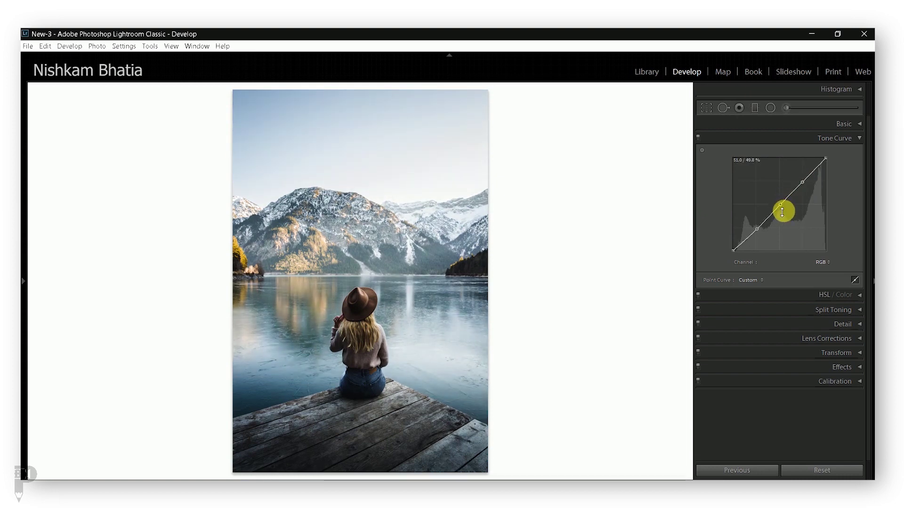
drag(782, 211, 782, 207)
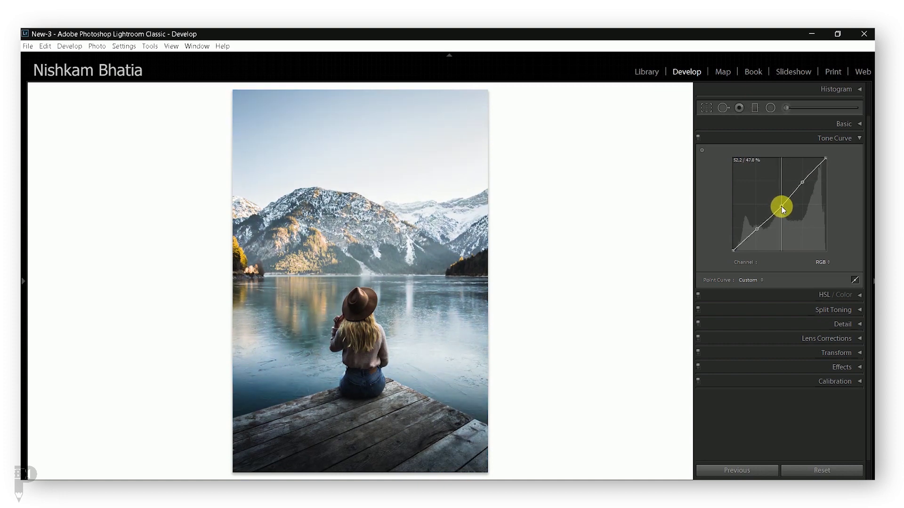
mouse_move(782, 210)
mouse_down()
mouse_move(723, 250)
mouse_move(731, 244)
mouse_up()
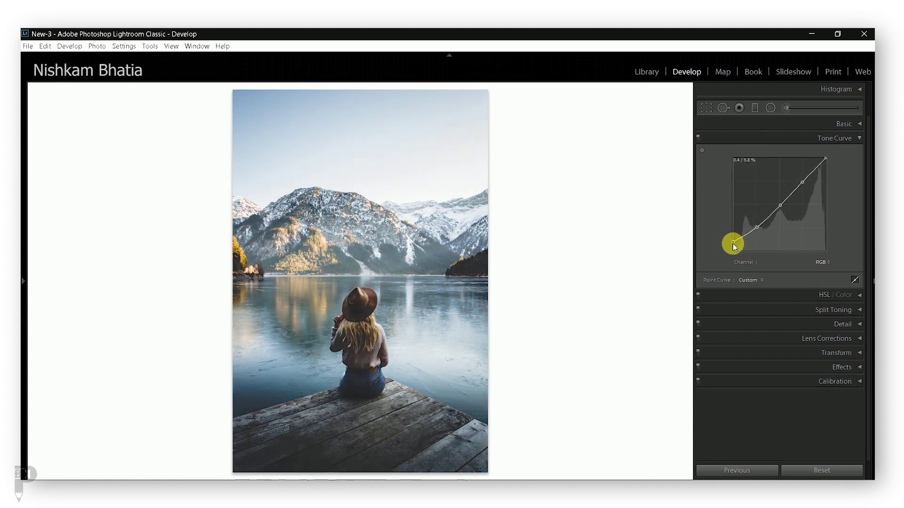
drag(732, 244, 734, 254)
Flatten the tone curve, try a faded black point, then flatten it again.
right_click(777, 219)
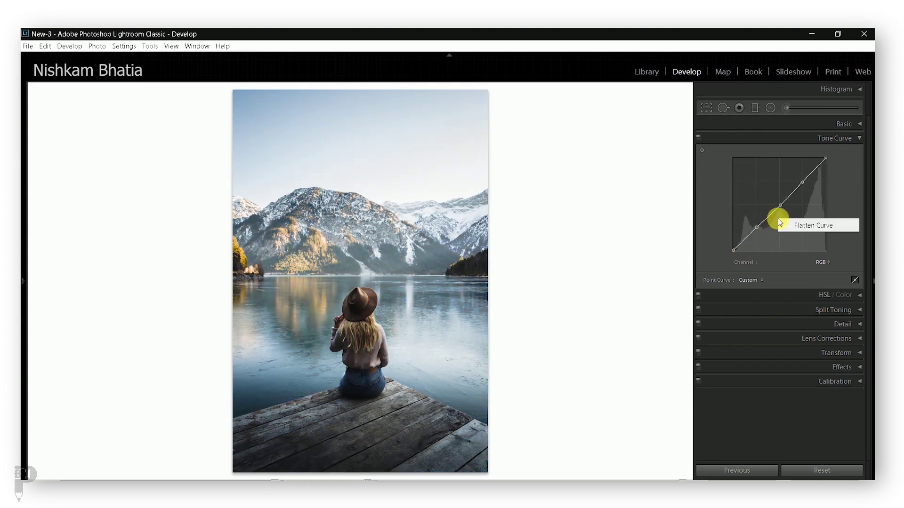
click(789, 225)
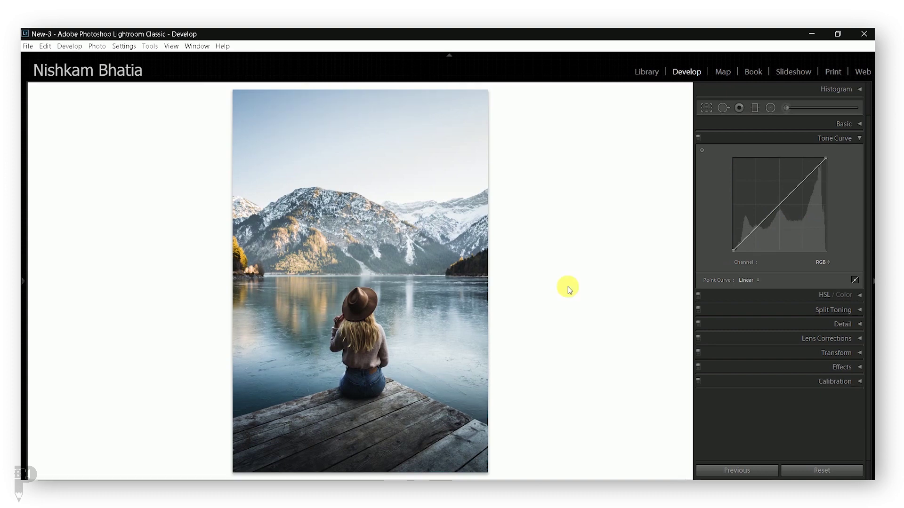
drag(733, 250, 749, 237)
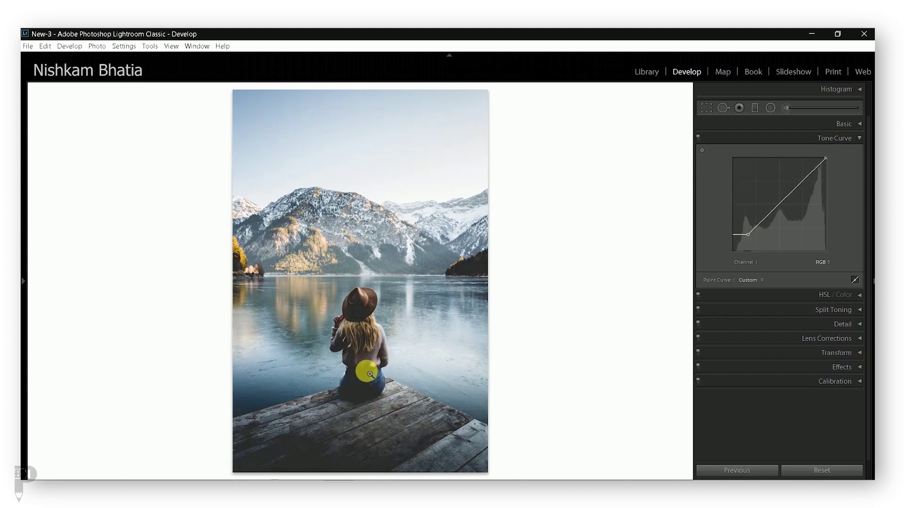
right_click(855, 230)
click(846, 194)
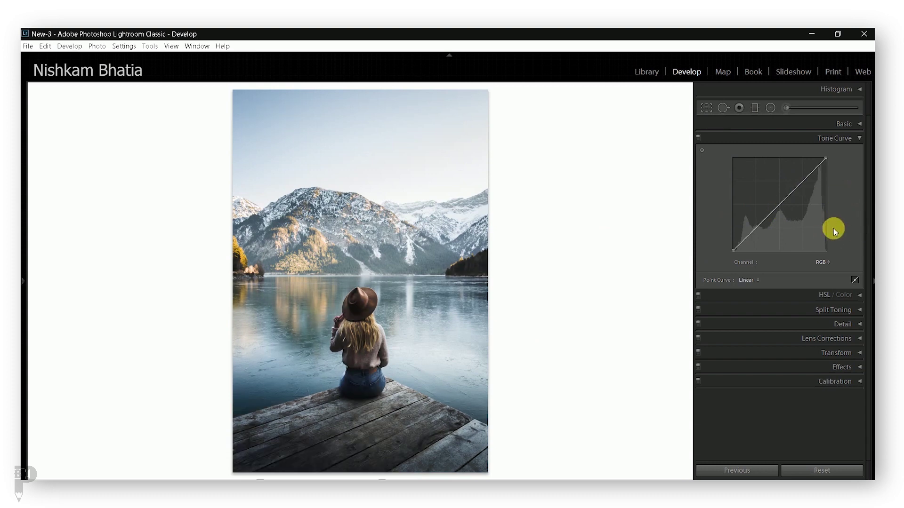
Check the curve's channel list, then show the Basic adjustments, all at 0.
click(822, 262)
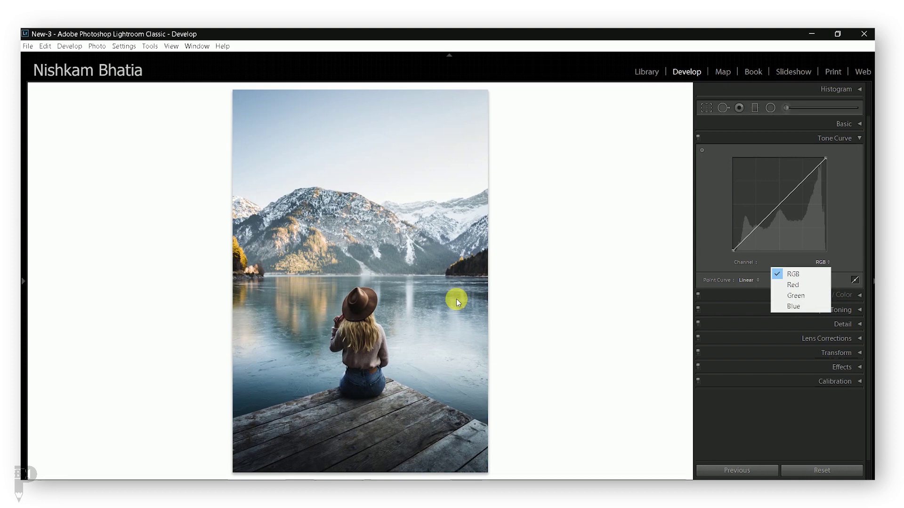
click(851, 142)
click(861, 124)
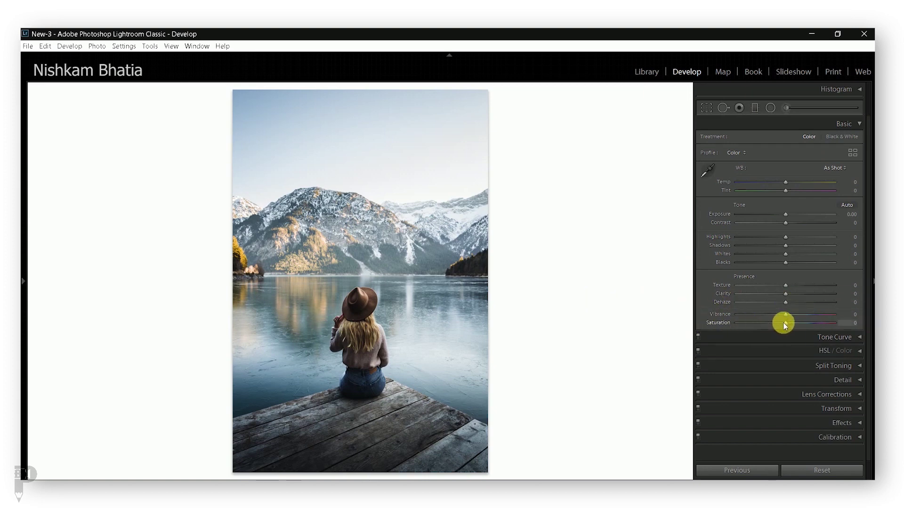
Adjust Saturation toward −34 and begin setting Vibrance.
drag(786, 323, 776, 324)
mouse_move(727, 323)
mouse_down()
mouse_move(776, 323)
mouse_move(768, 323)
mouse_up()
click(786, 315)
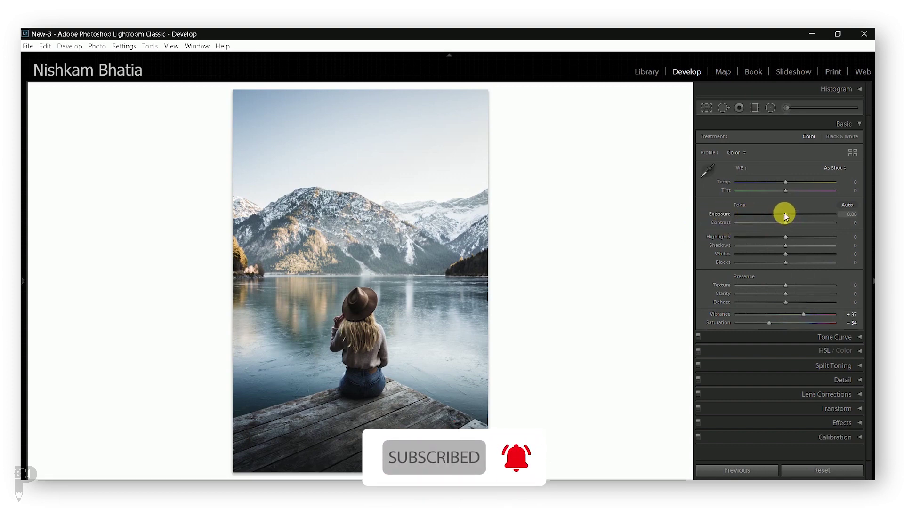
Set Exposure to −0.32, deepen the Blacks and add slight Clarity, then collapse Basic.
drag(783, 213, 779, 213)
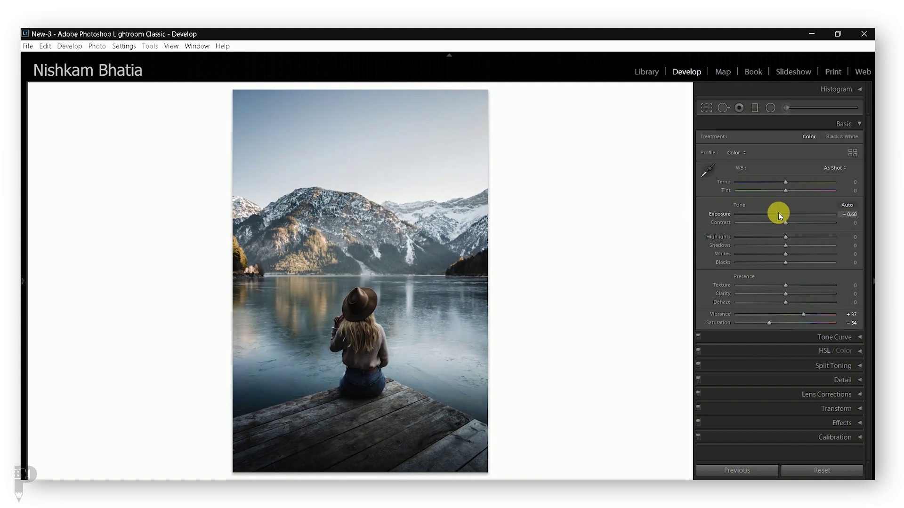
mouse_move(781, 213)
mouse_down()
mouse_move(774, 238)
mouse_move(801, 245)
mouse_move(799, 254)
mouse_up()
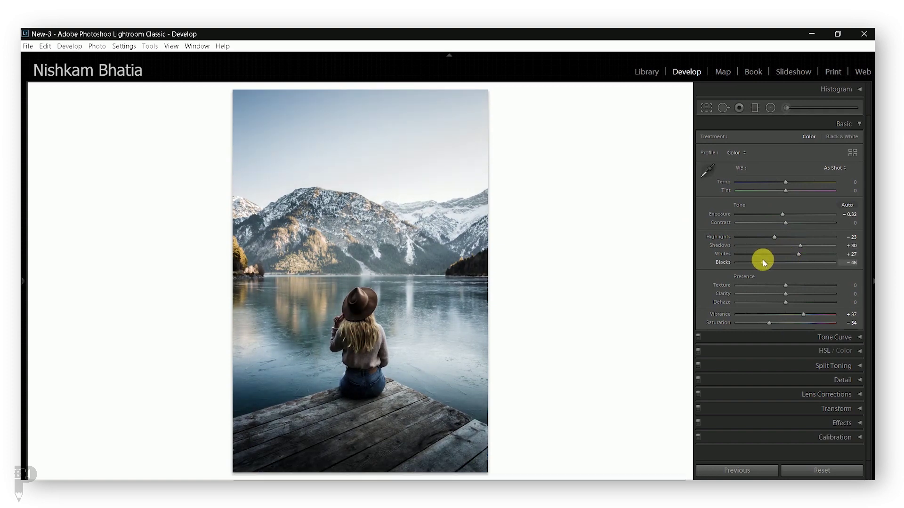
drag(764, 262, 757, 262)
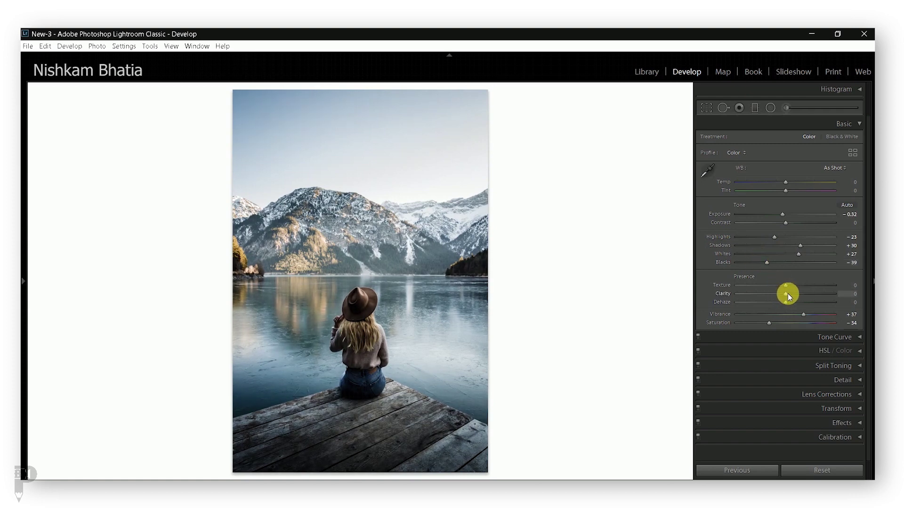
drag(787, 293, 798, 294)
drag(795, 293, 792, 294)
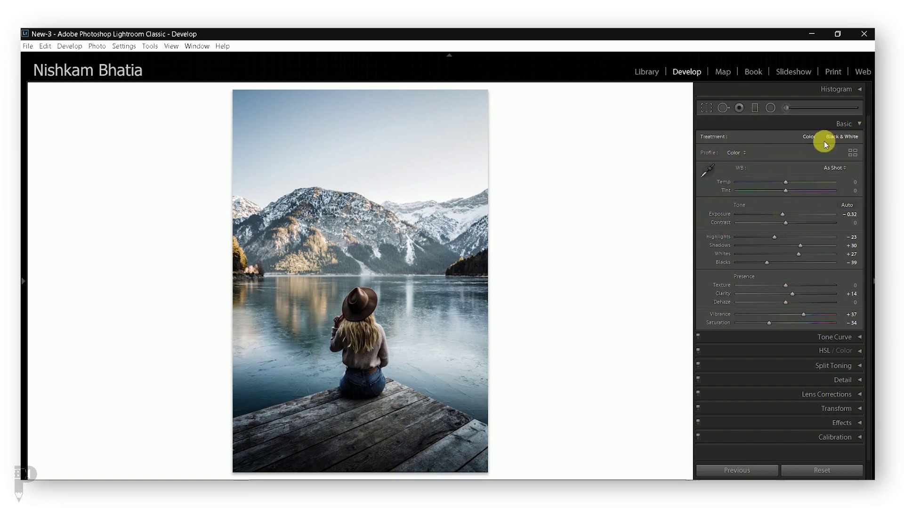
click(860, 123)
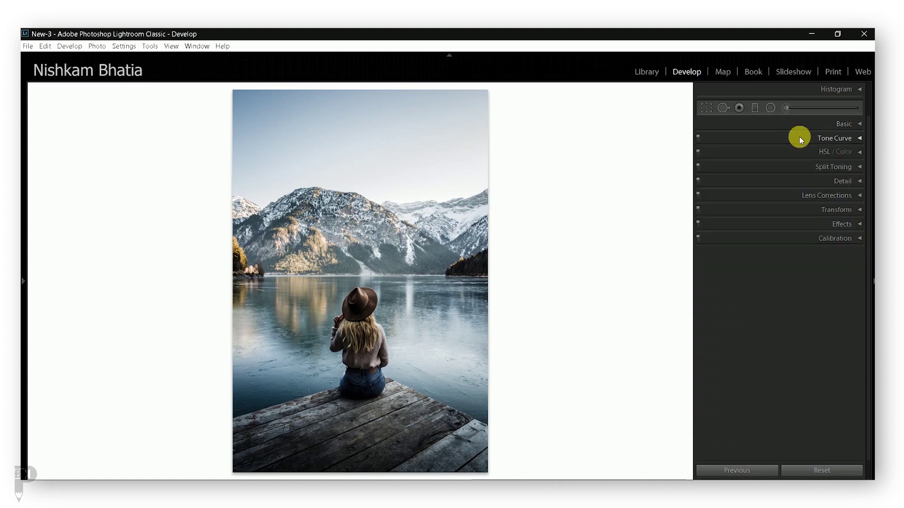
Reopen Tone Curve, lift the black point, and raise the Red channel's midtones.
click(855, 137)
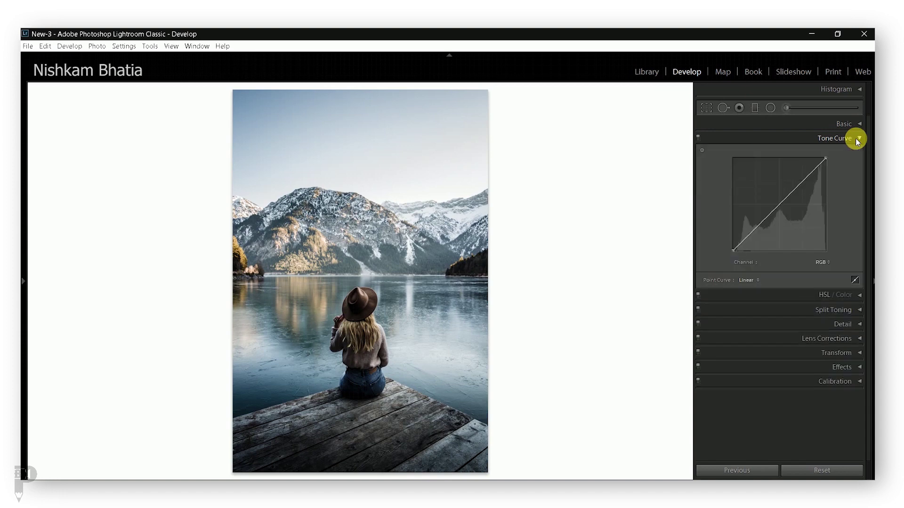
drag(737, 253, 749, 238)
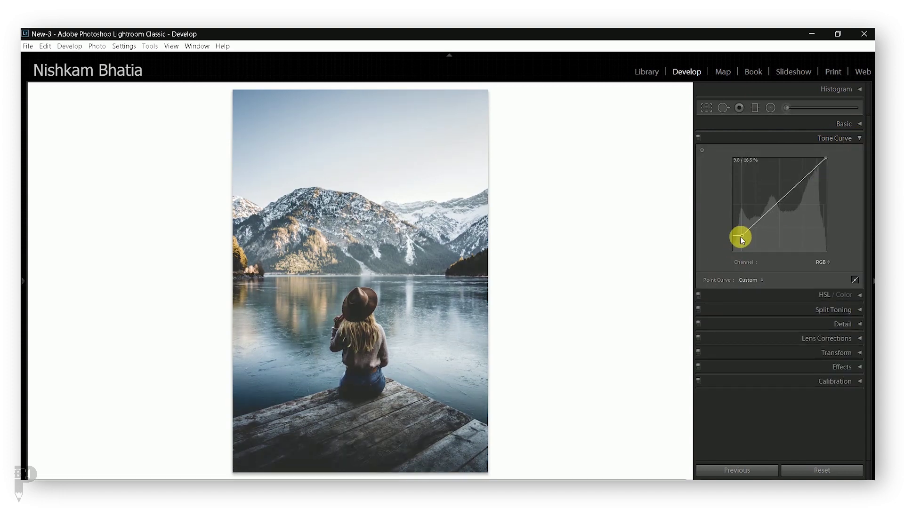
click(822, 262)
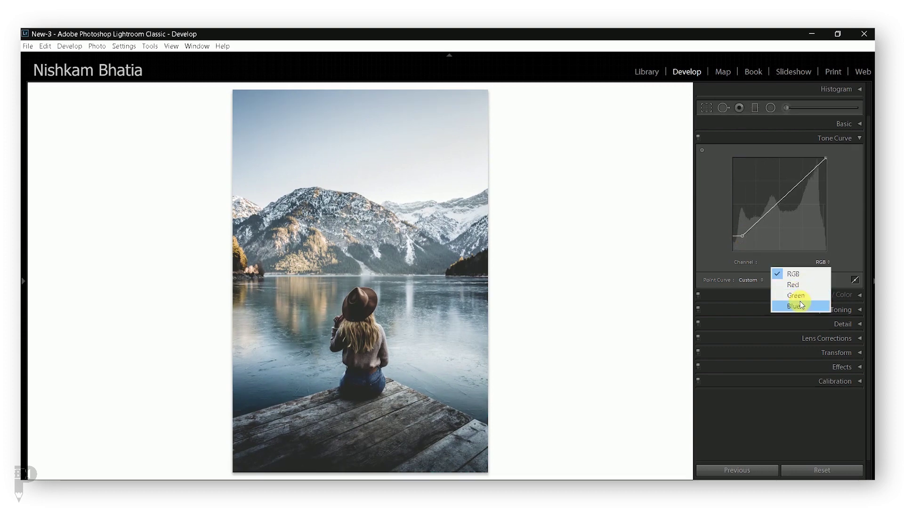
click(801, 301)
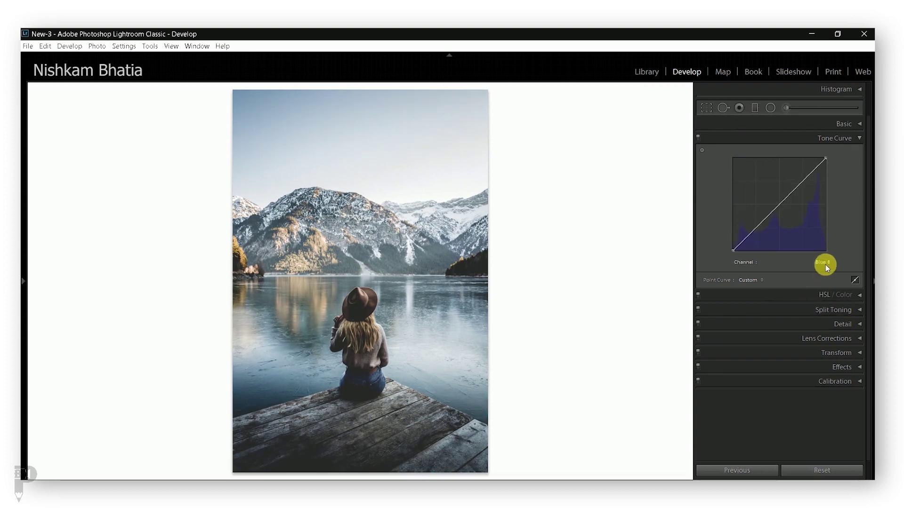
click(825, 264)
click(796, 285)
mouse_move(778, 206)
mouse_down()
mouse_move(767, 193)
mouse_move(778, 208)
mouse_up()
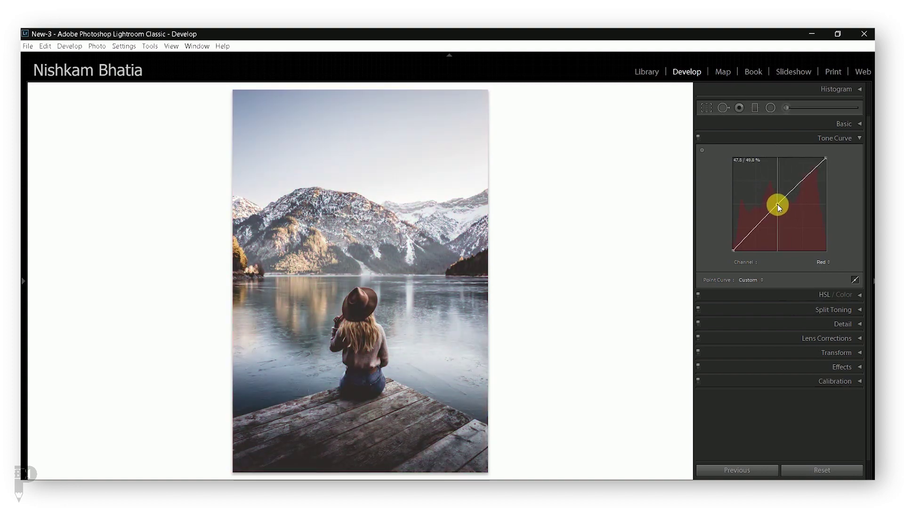
Try midtone changes on the Green and Blue curves, then revert them.
click(822, 263)
click(803, 295)
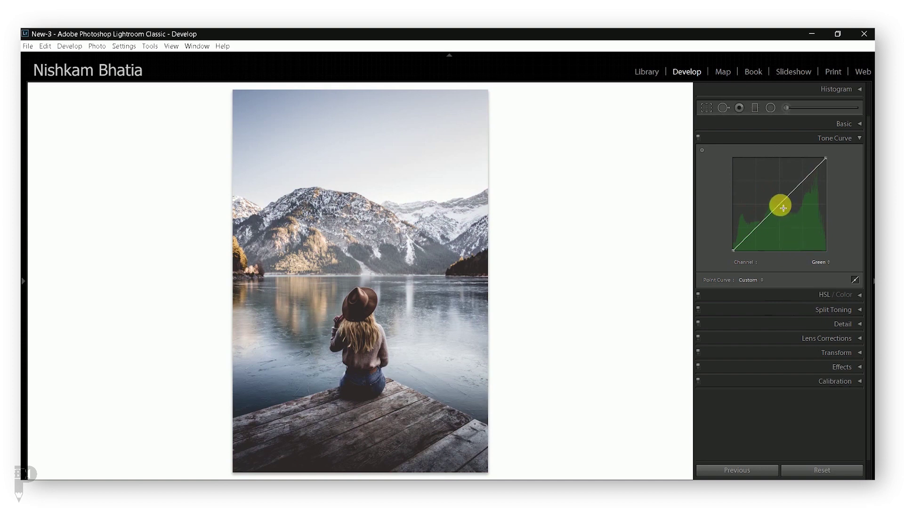
drag(787, 210, 777, 203)
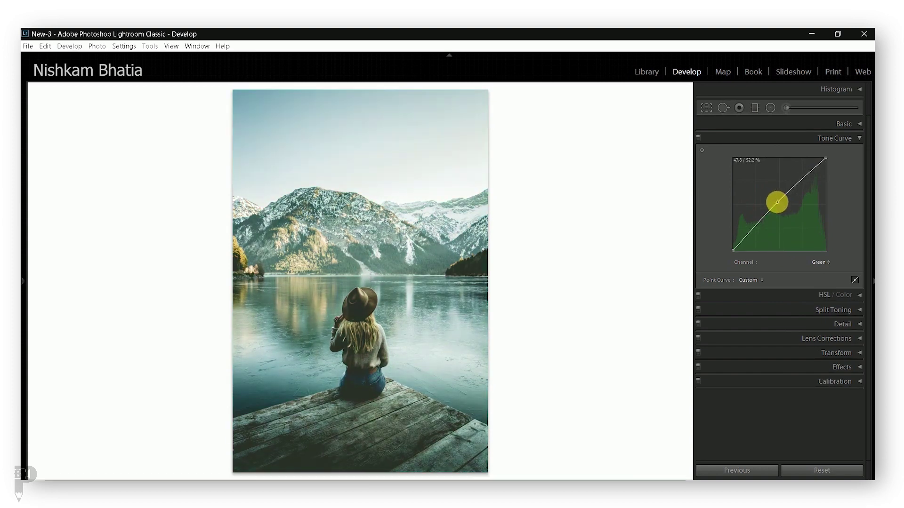
click(826, 264)
click(808, 297)
click(822, 265)
click(794, 306)
drag(780, 206, 773, 202)
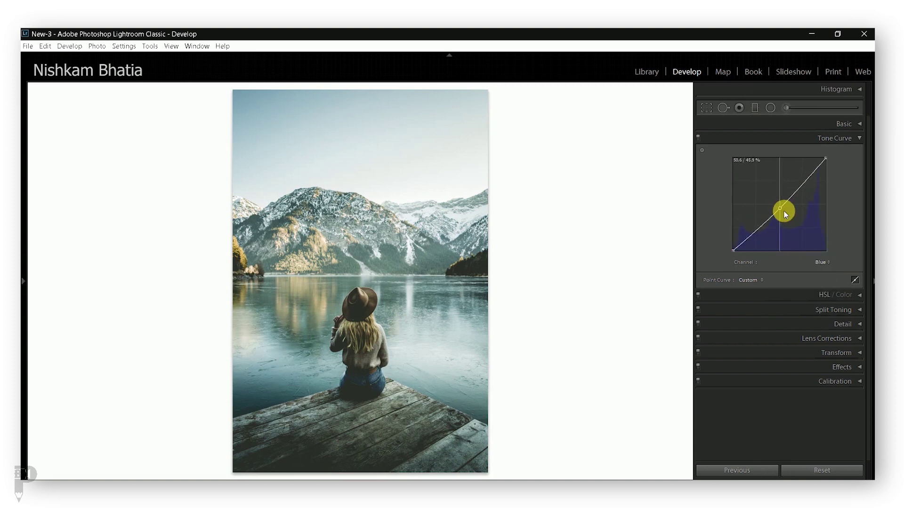
right_click(775, 206)
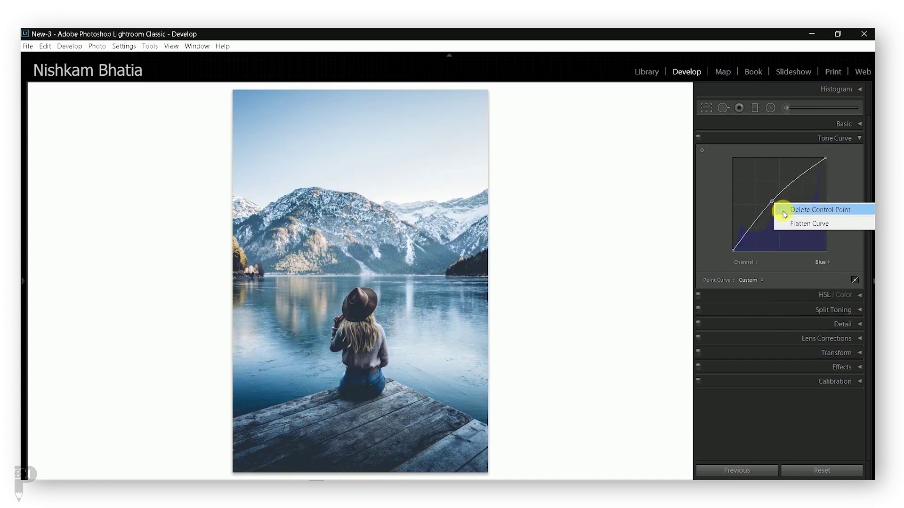
click(785, 222)
Review the Red, Green and Blue curves, then set a Blue midtone point at 54.9 / 45.1%.
click(822, 263)
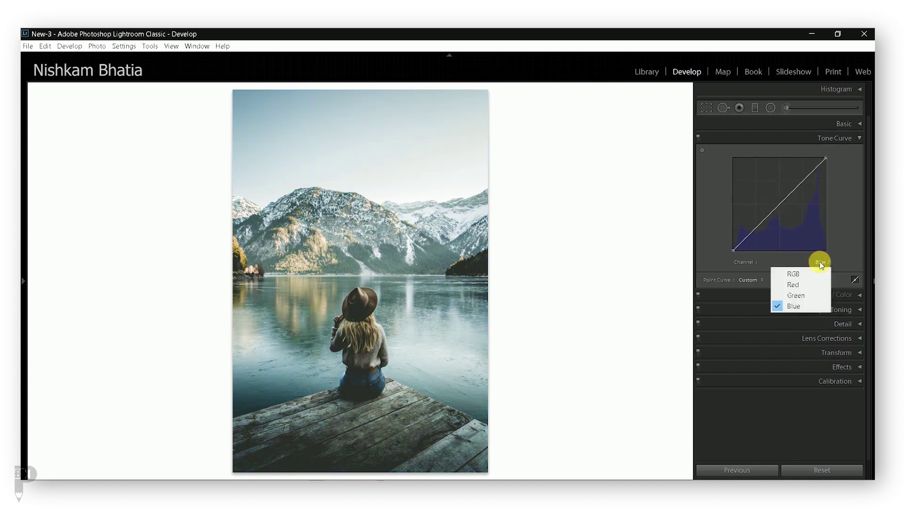
click(795, 288)
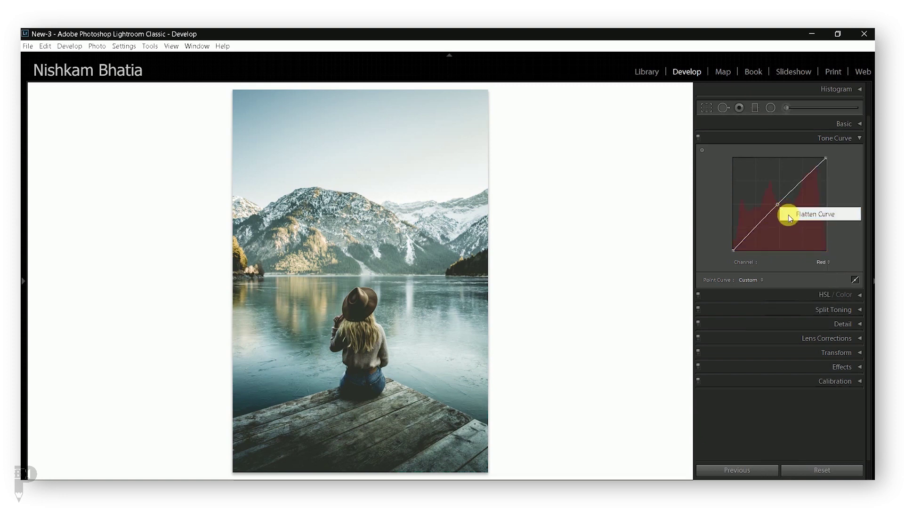
click(821, 262)
click(796, 296)
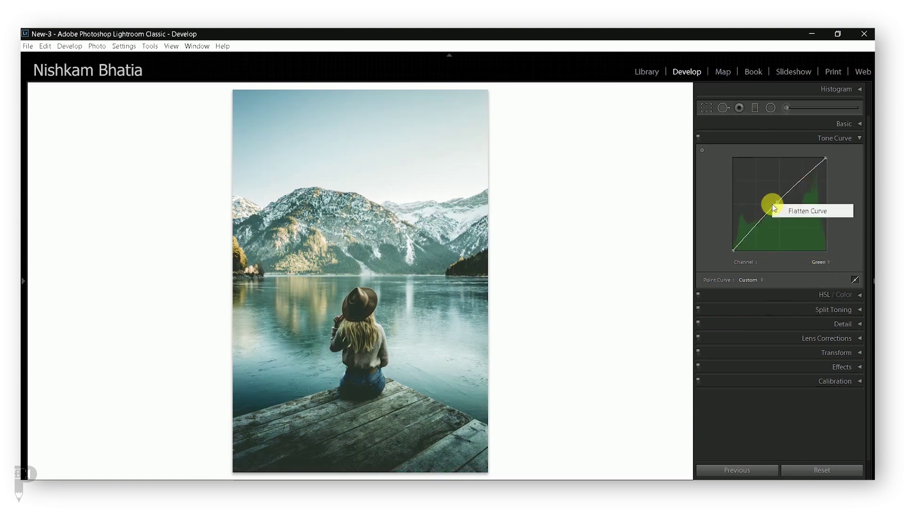
click(823, 262)
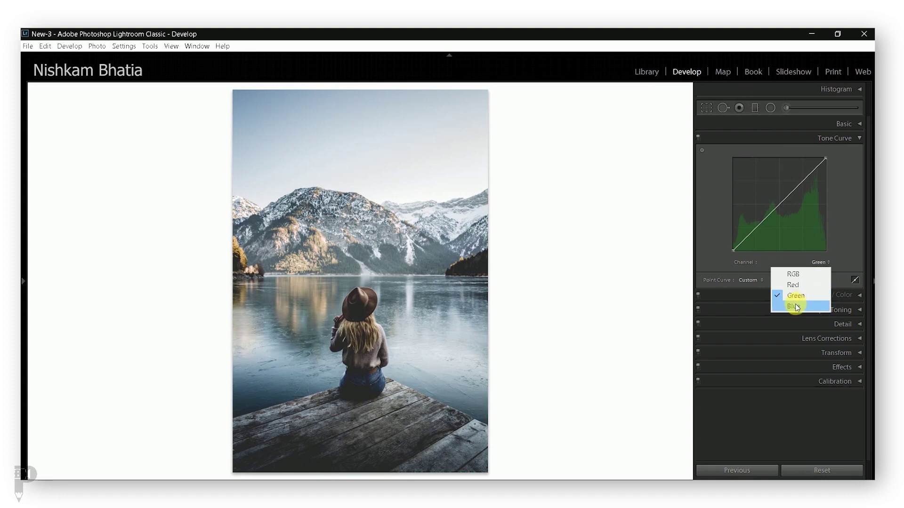
click(795, 305)
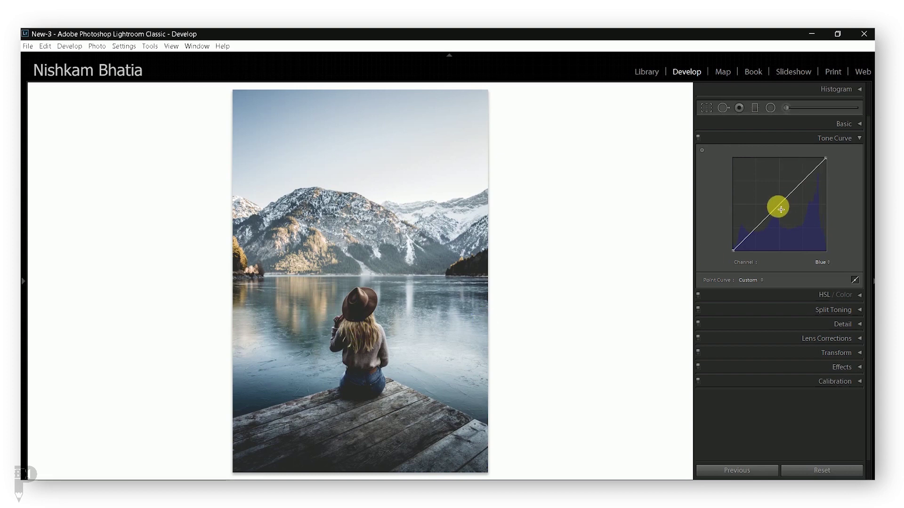
mouse_move(774, 211)
mouse_down()
mouse_move(778, 202)
mouse_move(785, 213)
mouse_up()
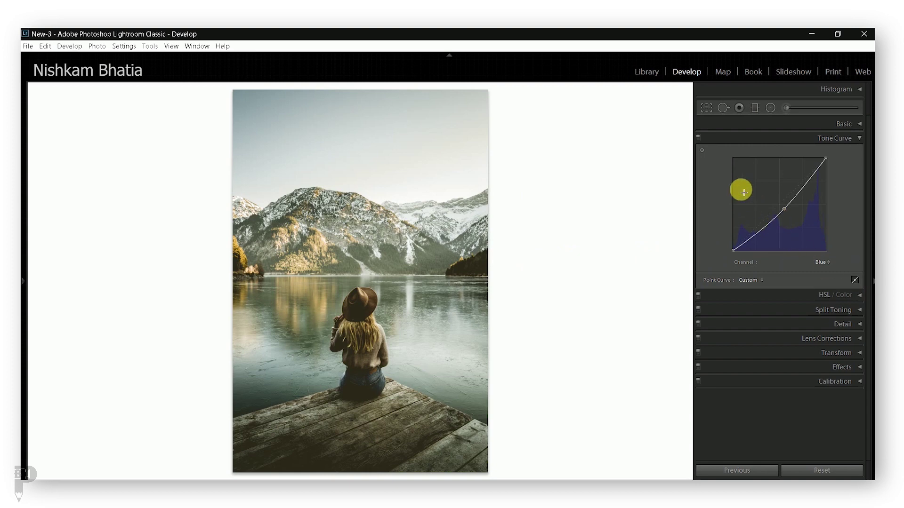
In HSL, drag the water with the Hue targeted tool: Aqua +2, Blue +16.
click(854, 141)
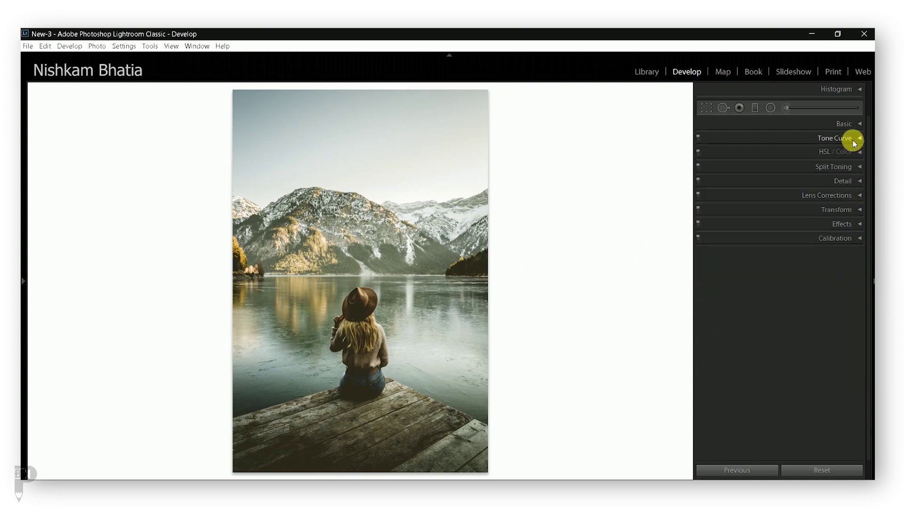
click(833, 151)
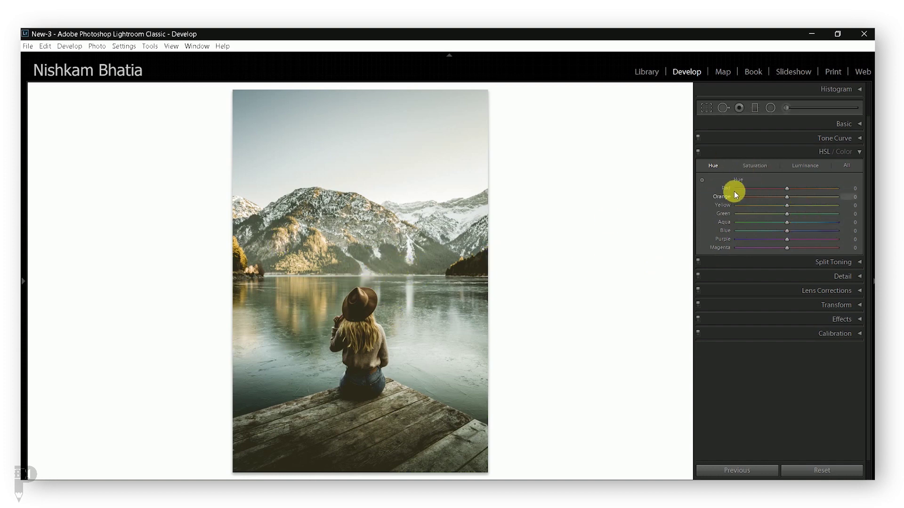
click(755, 166)
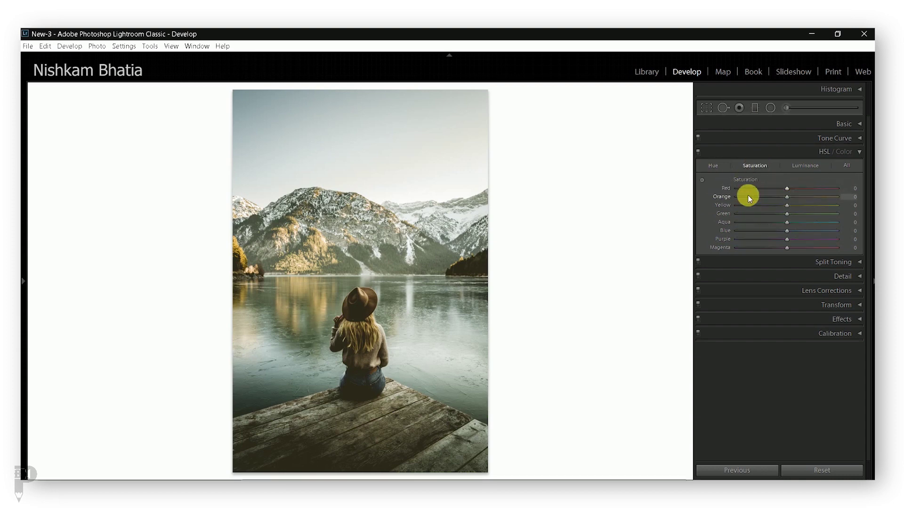
click(807, 167)
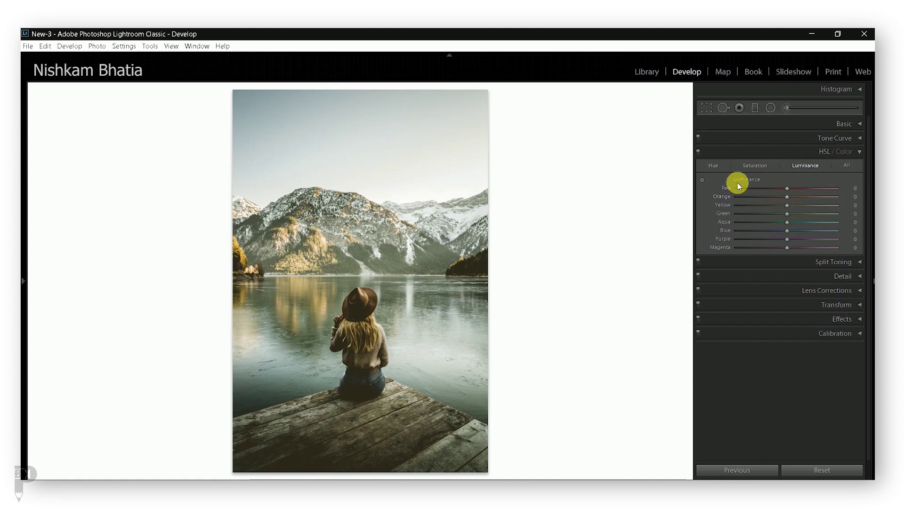
click(713, 168)
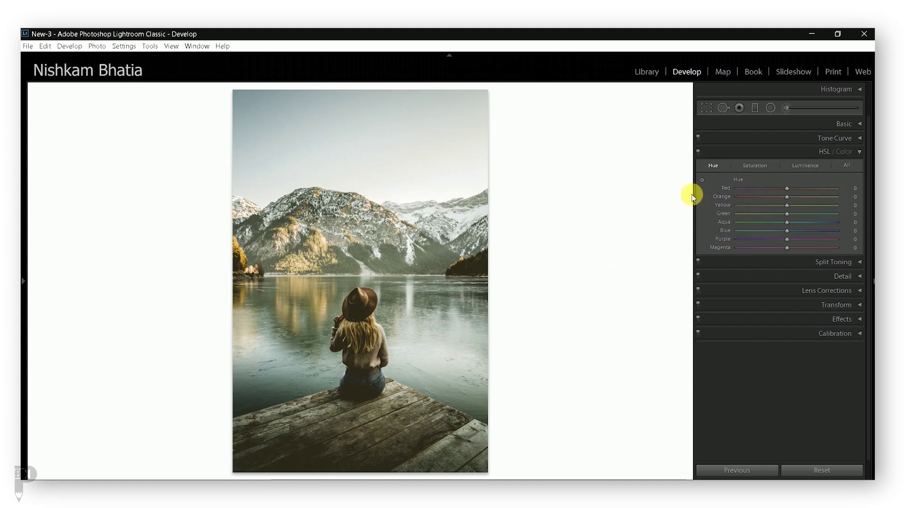
click(702, 180)
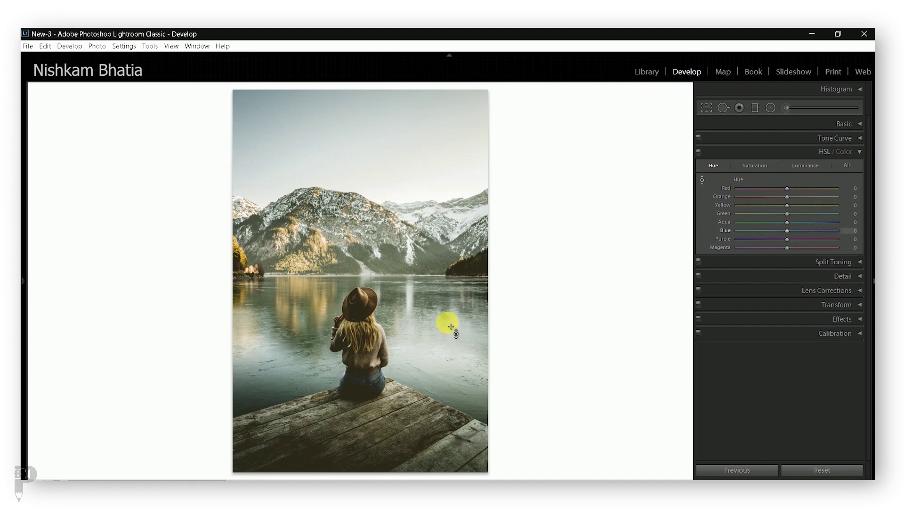
mouse_move(414, 324)
mouse_down()
mouse_move(414, 363)
mouse_move(414, 348)
mouse_move(447, 320)
mouse_up()
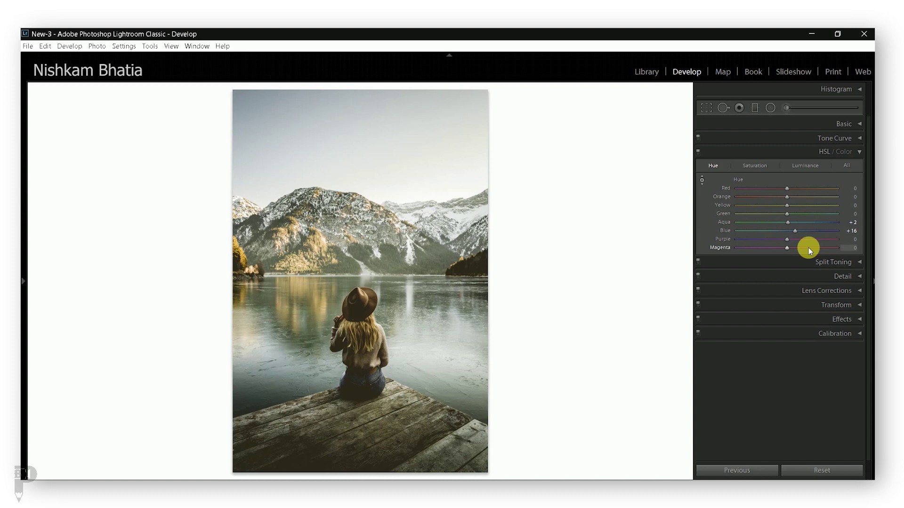
Drag the water on the Saturation tab to raise Aqua +7 and Blue +53.
click(759, 164)
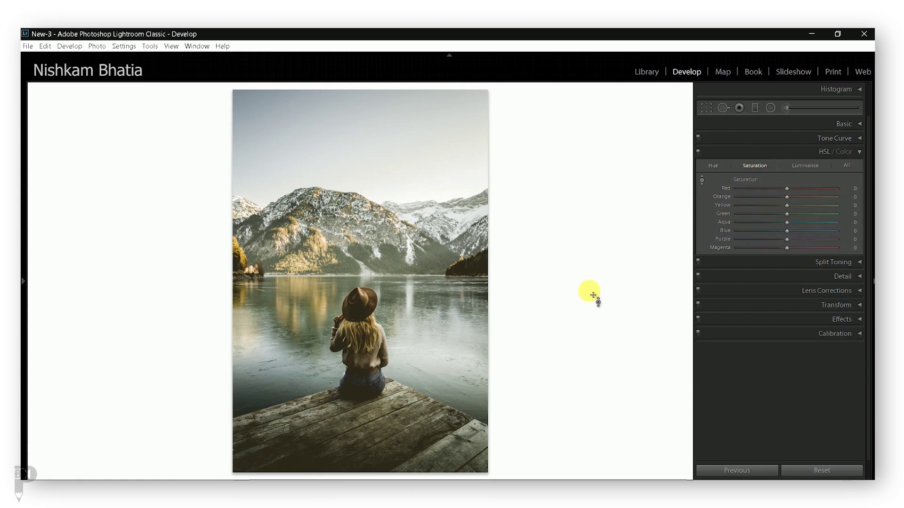
drag(455, 342, 456, 305)
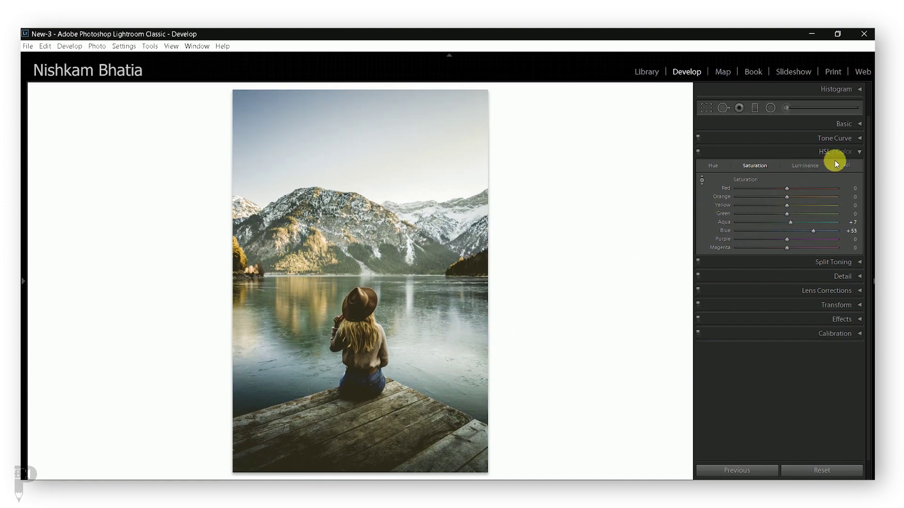
click(860, 155)
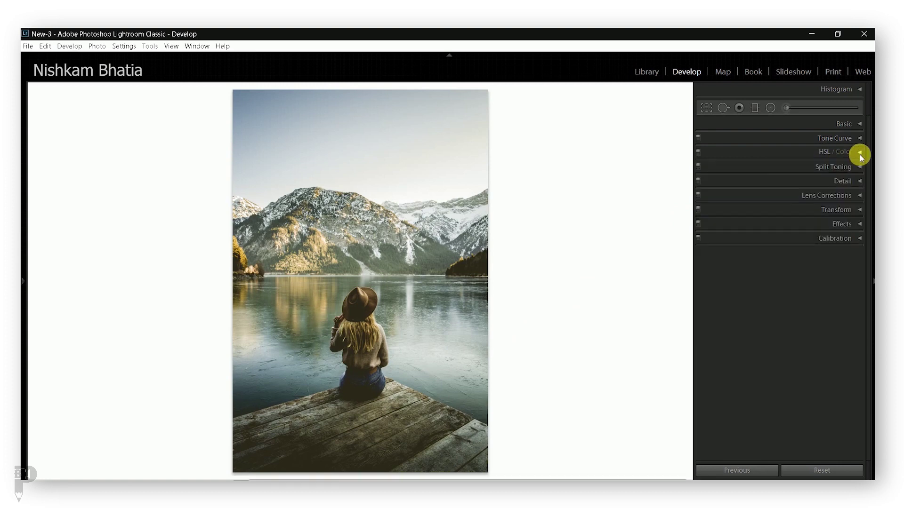
Expand Split Toning, try a pink highlight tint, then undo it.
click(857, 168)
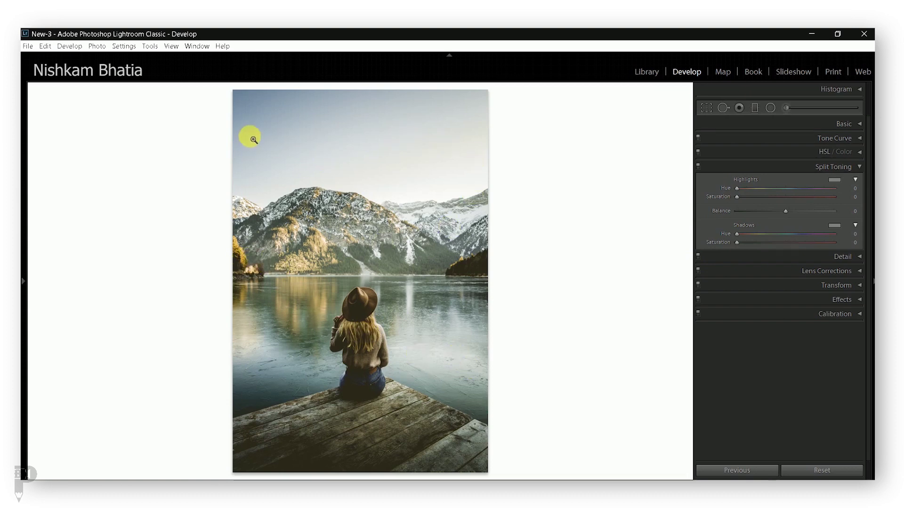
click(832, 180)
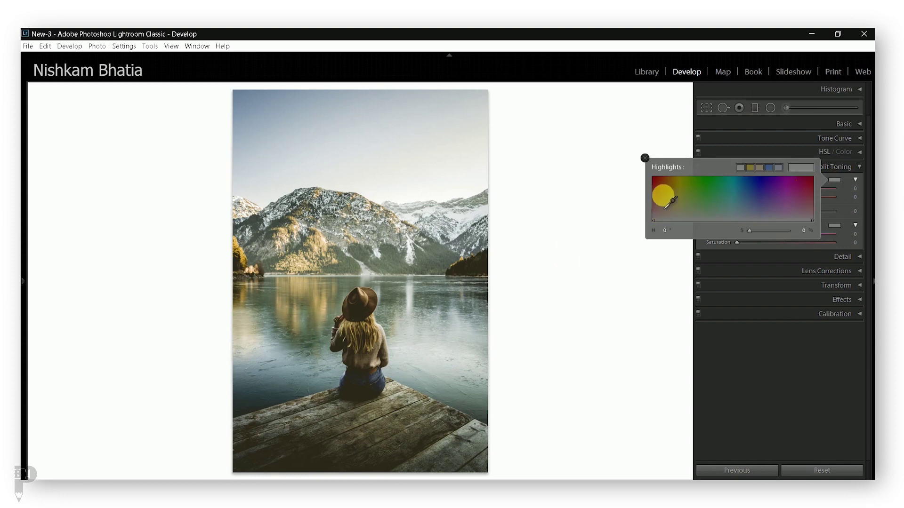
click(659, 181)
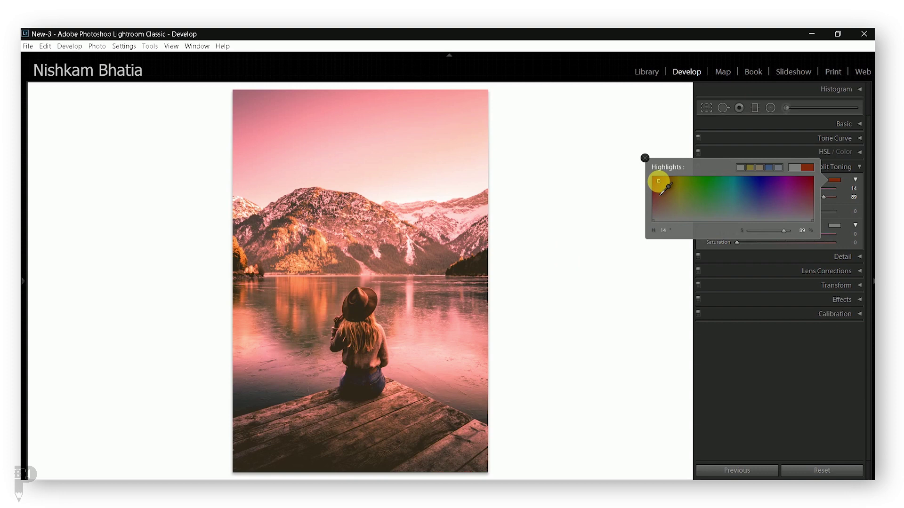
key(Return)
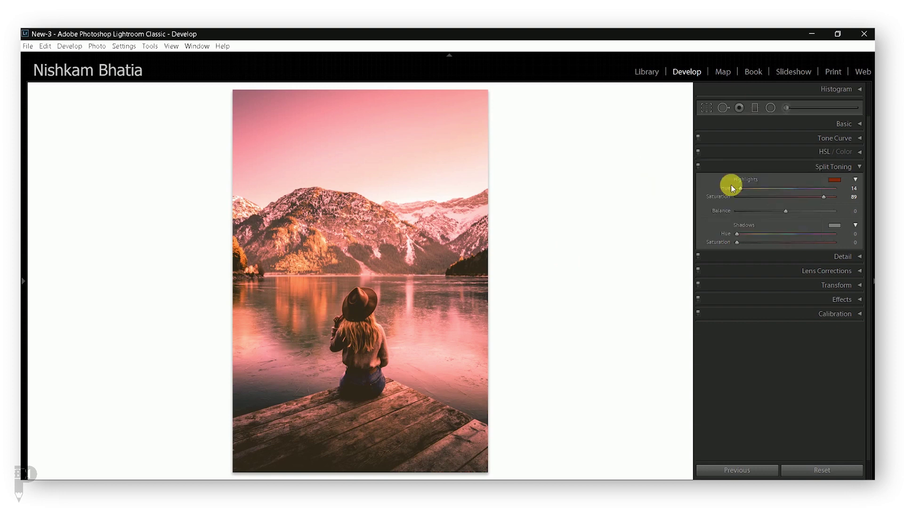
key(ctrl+z)
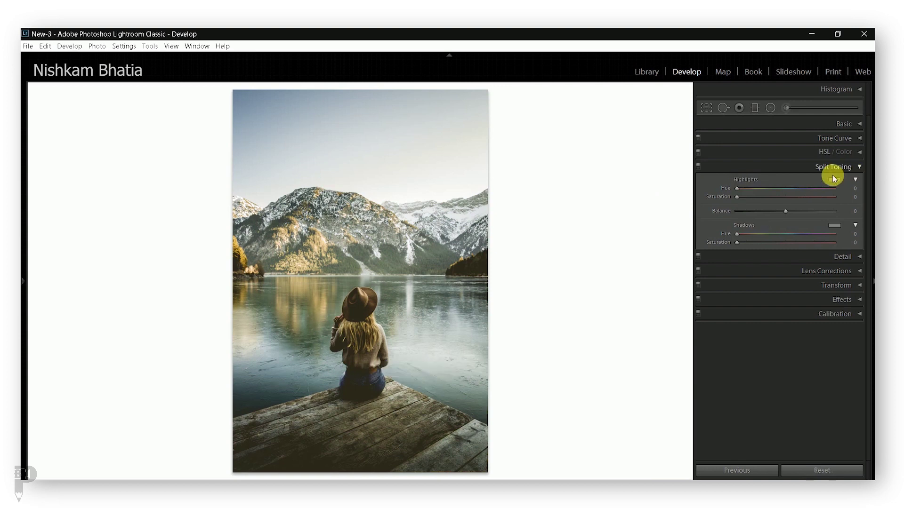
Set the highlight tint to a pale cyan-blue, Hue 191, Saturation 9.
click(838, 181)
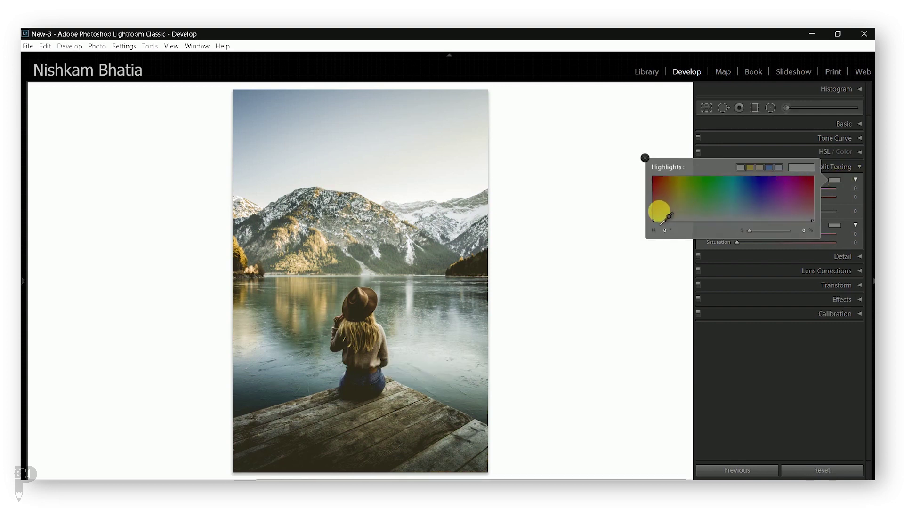
drag(661, 210, 660, 208)
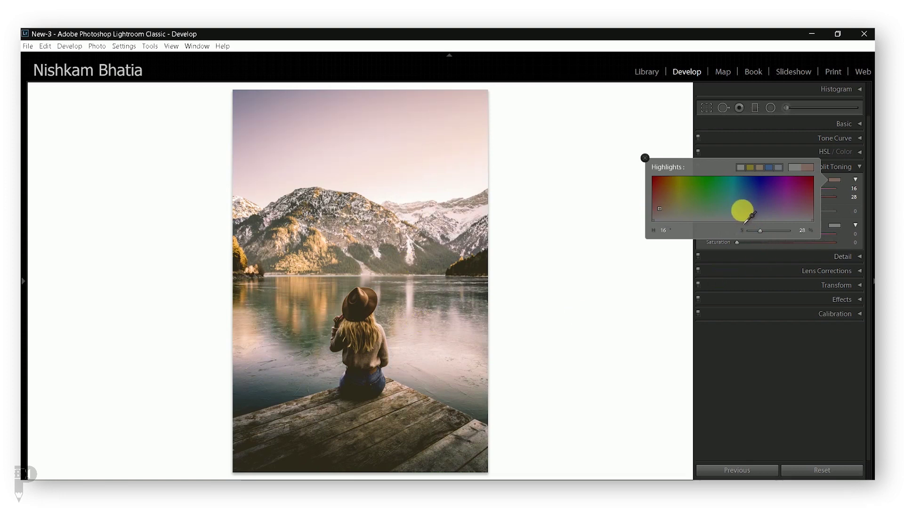
drag(742, 211, 742, 216)
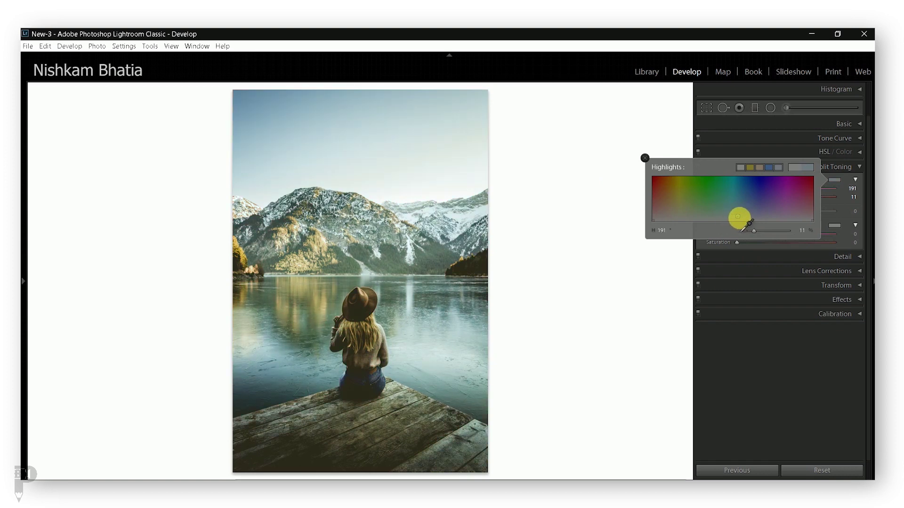
drag(739, 218, 740, 217)
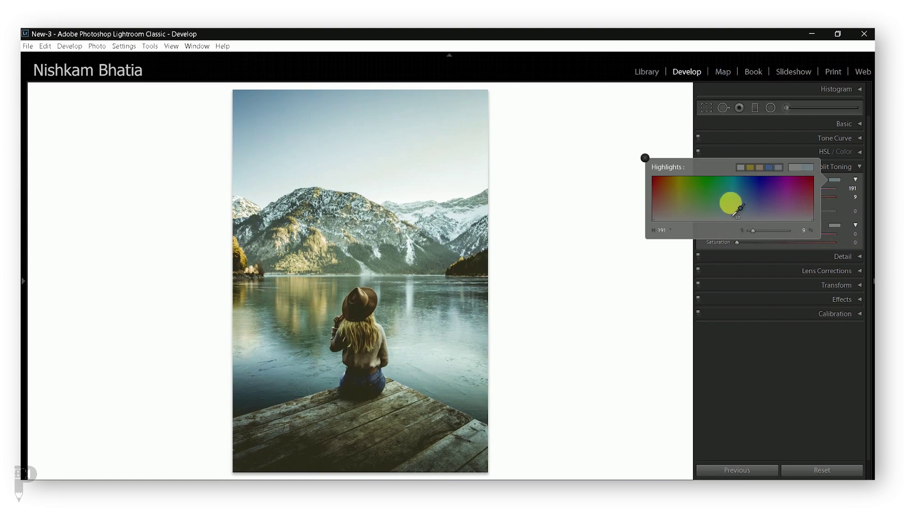
Give the shadows a warm Hue 22, Saturation 14 tint and collapse Split Toning.
click(646, 121)
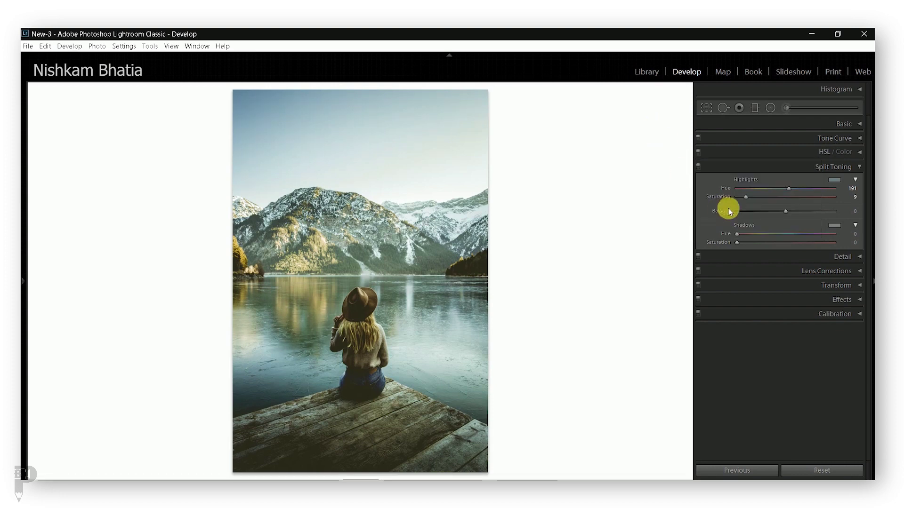
click(832, 227)
click(822, 226)
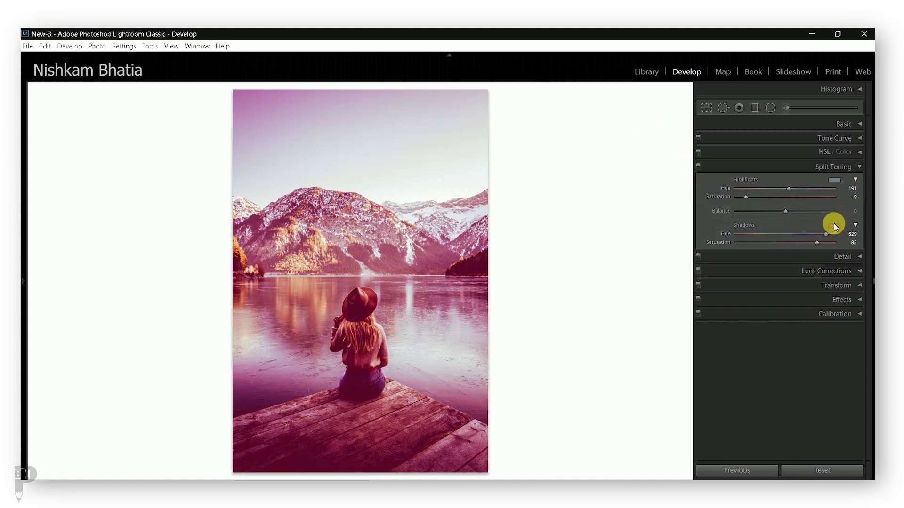
click(834, 226)
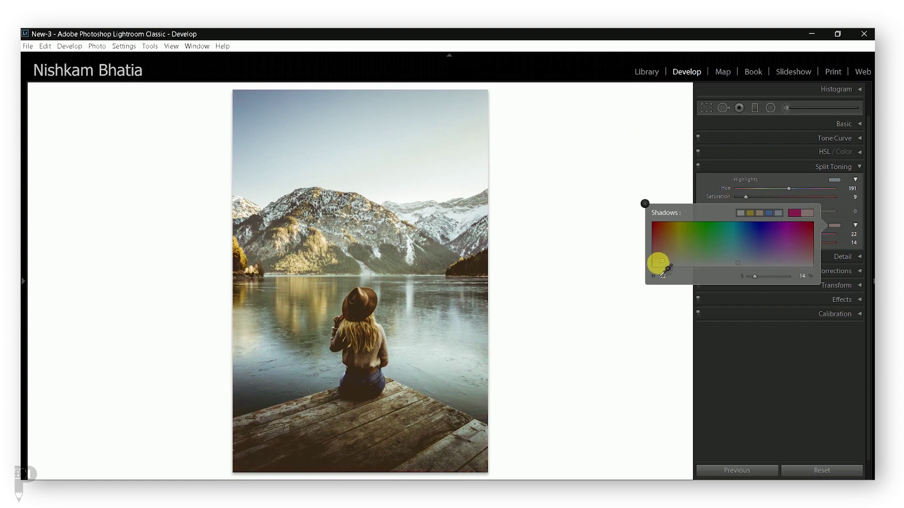
click(661, 170)
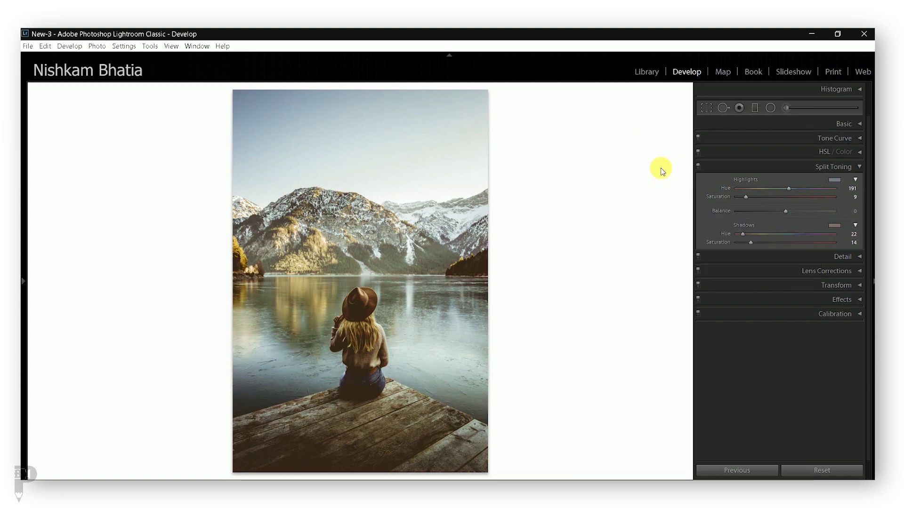
click(857, 168)
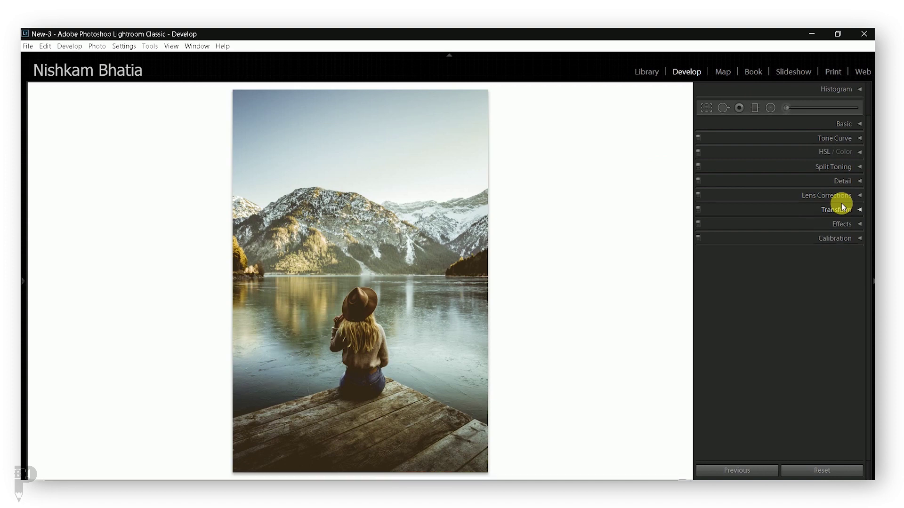
Raise the white balance Temp to +10 in Basic, then collapse the panel.
key(ctrl+1)
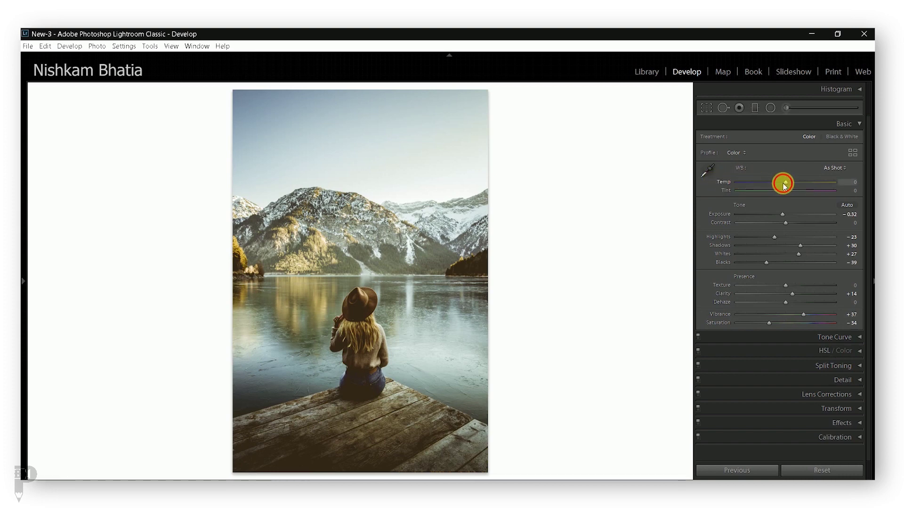
drag(777, 185, 791, 187)
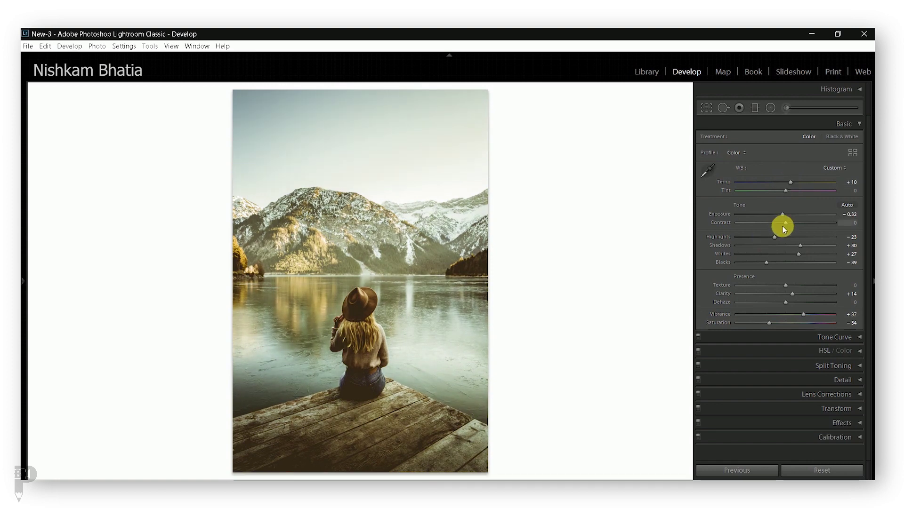
click(856, 168)
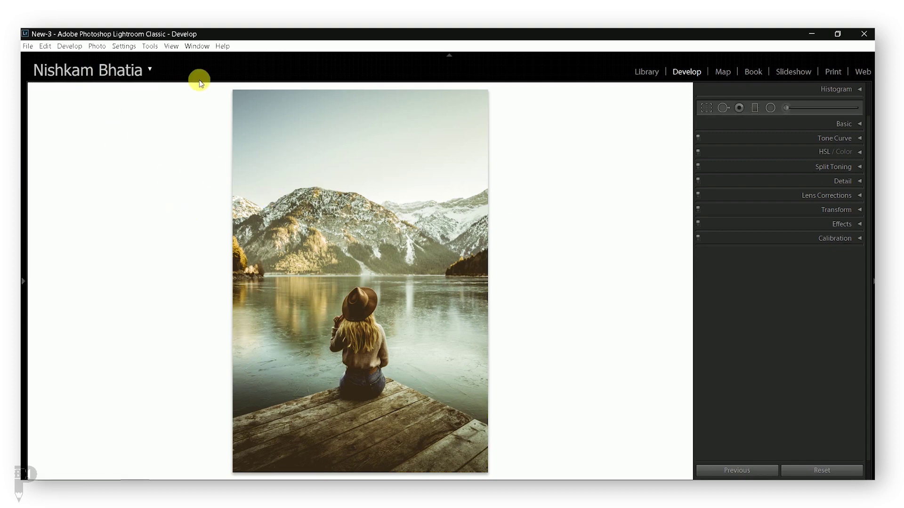
click(45, 46)
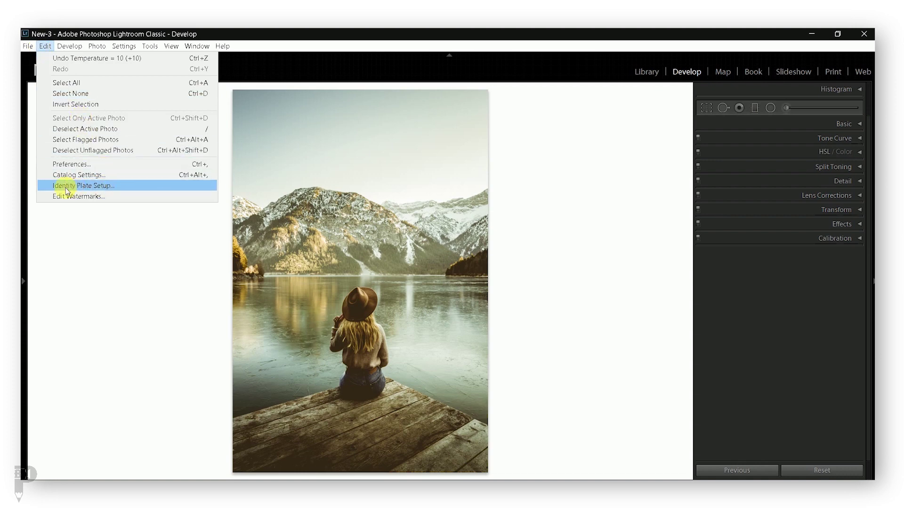
click(94, 186)
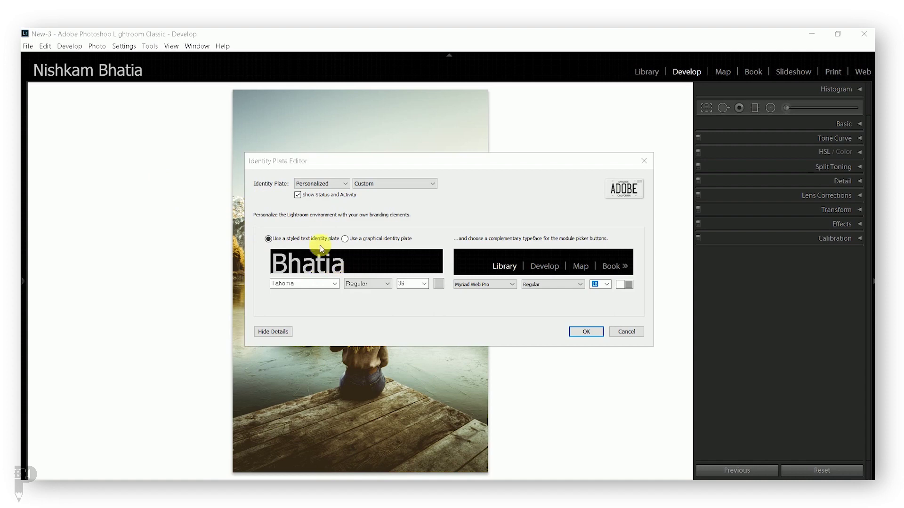
click(360, 241)
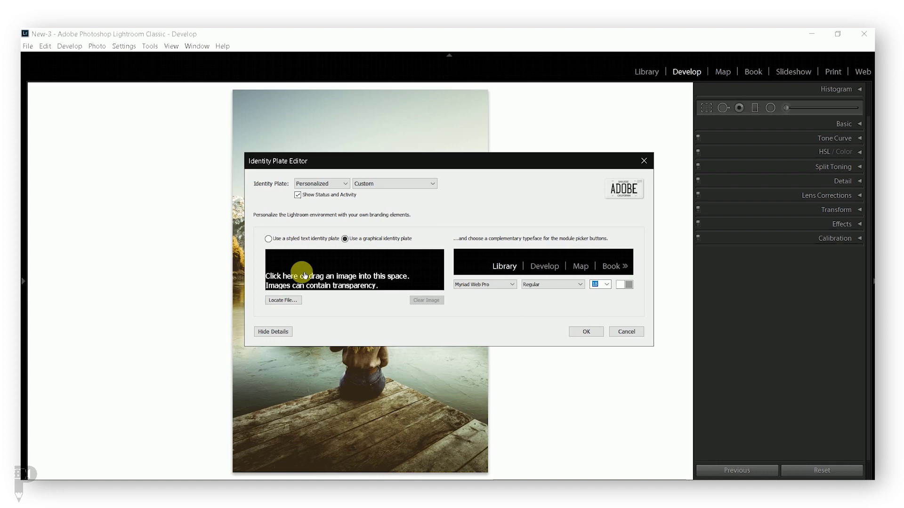
click(268, 239)
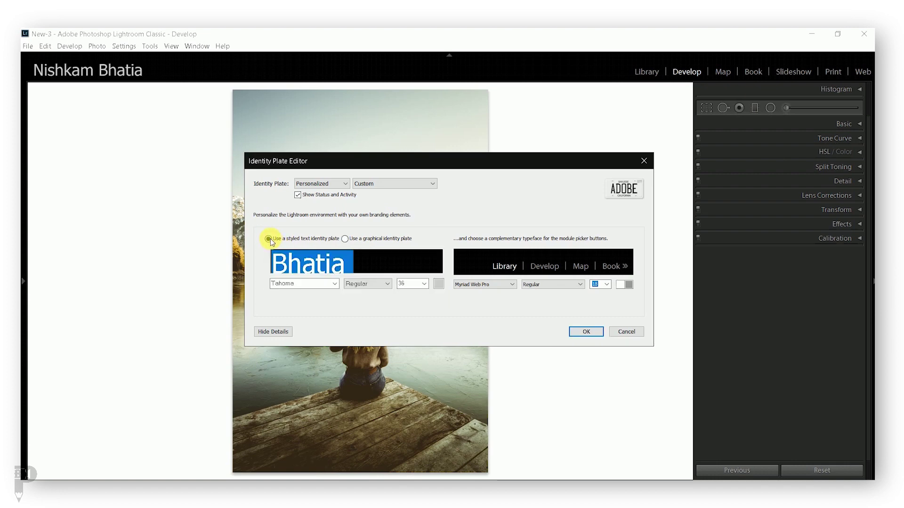
click(312, 270)
click(281, 268)
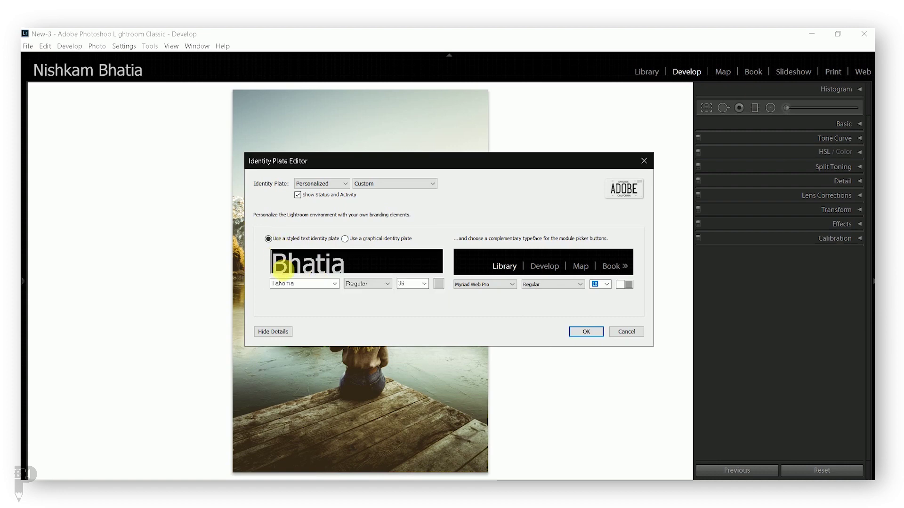
double_click(281, 268)
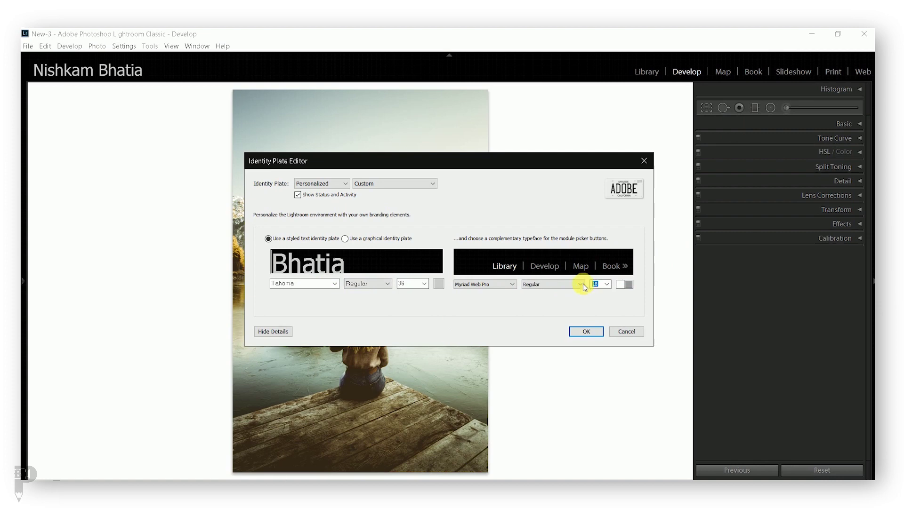
click(586, 332)
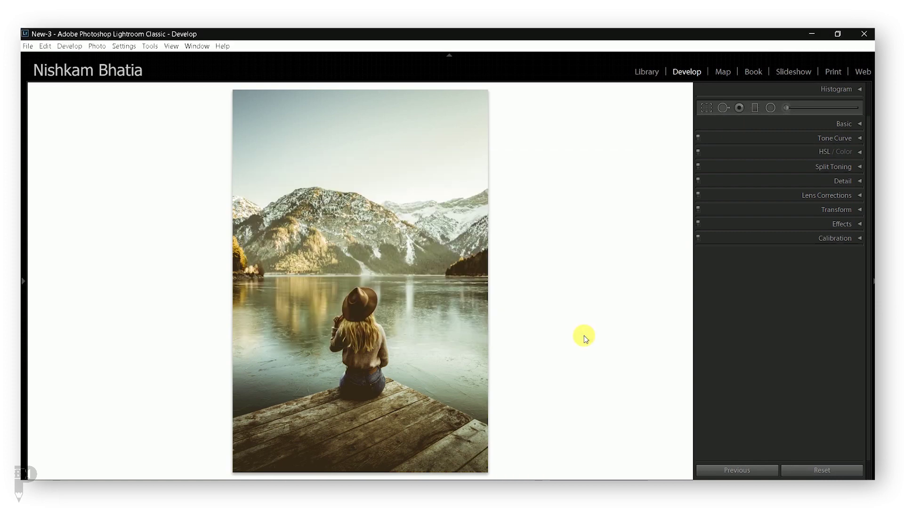